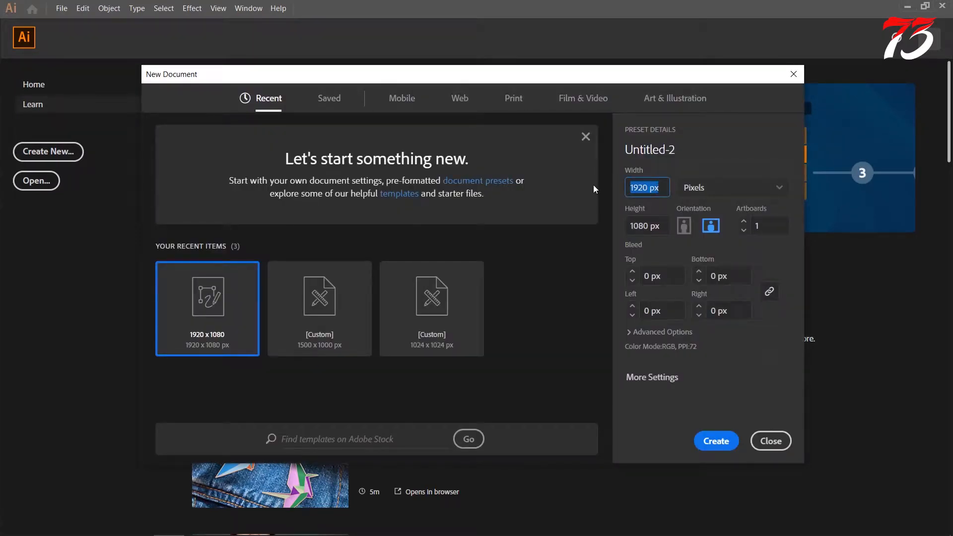
# Step: Create a new document 1024 px wide and 1024 px high
pyautogui.write('1024')
pyautogui.press('Tab')
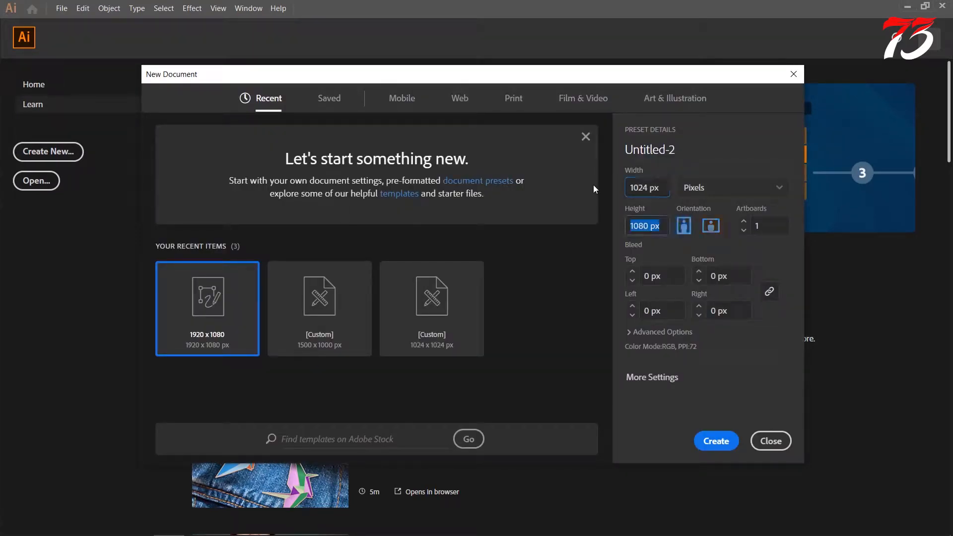
pyautogui.write('1024')
pyautogui.click(720, 441)
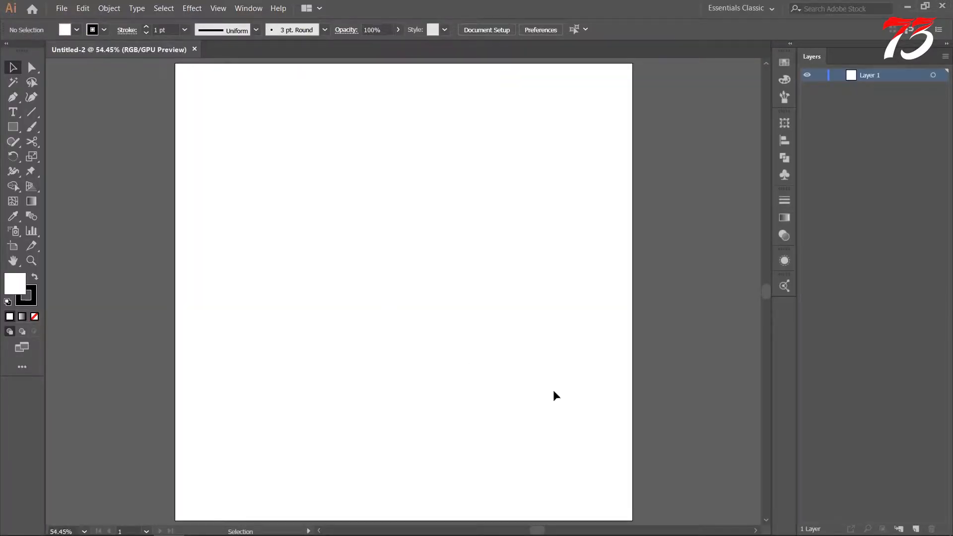
# Step: Draw a 1024 × 1024 px rectangle with the Rectangle tool
pyautogui.click(15, 128)
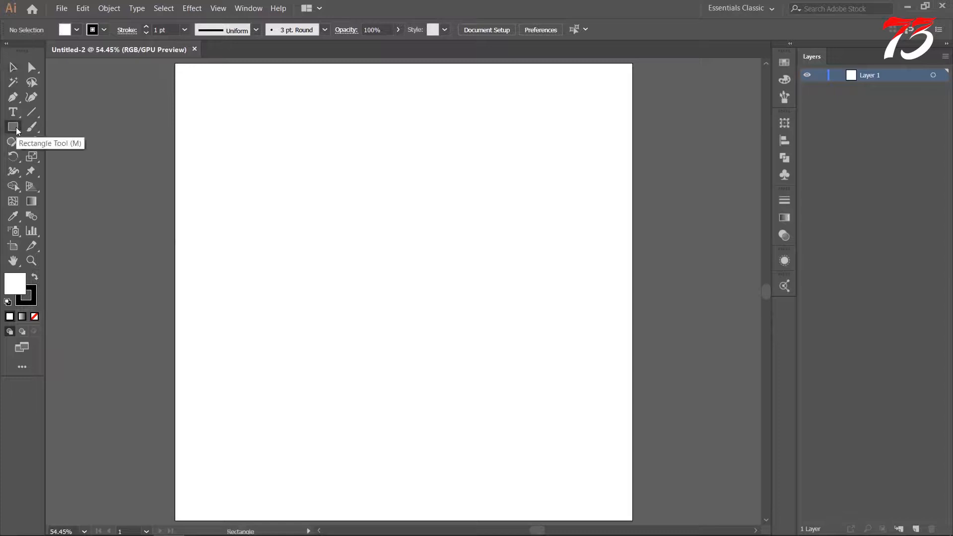
pyautogui.click(300, 168)
pyautogui.write('10')
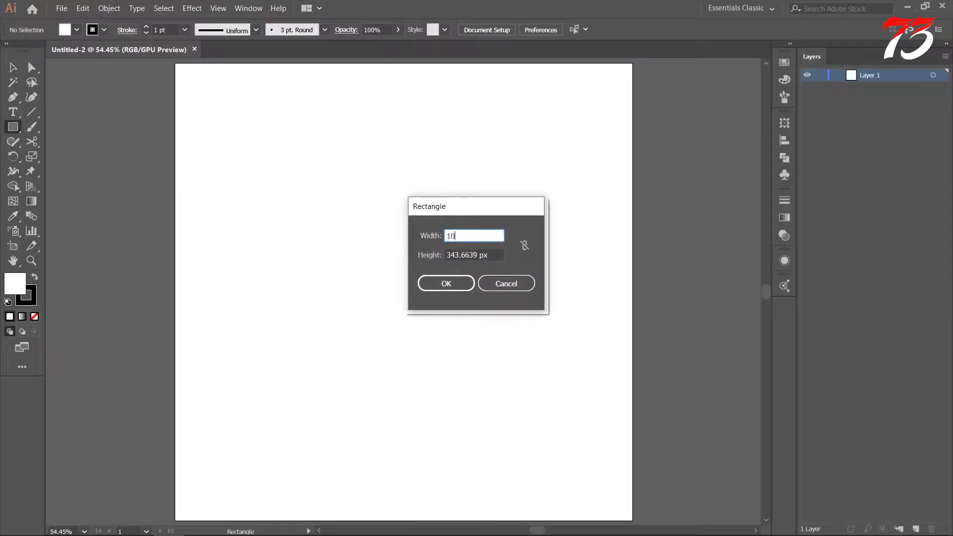
pyautogui.write('24')
pyautogui.press('Tab')
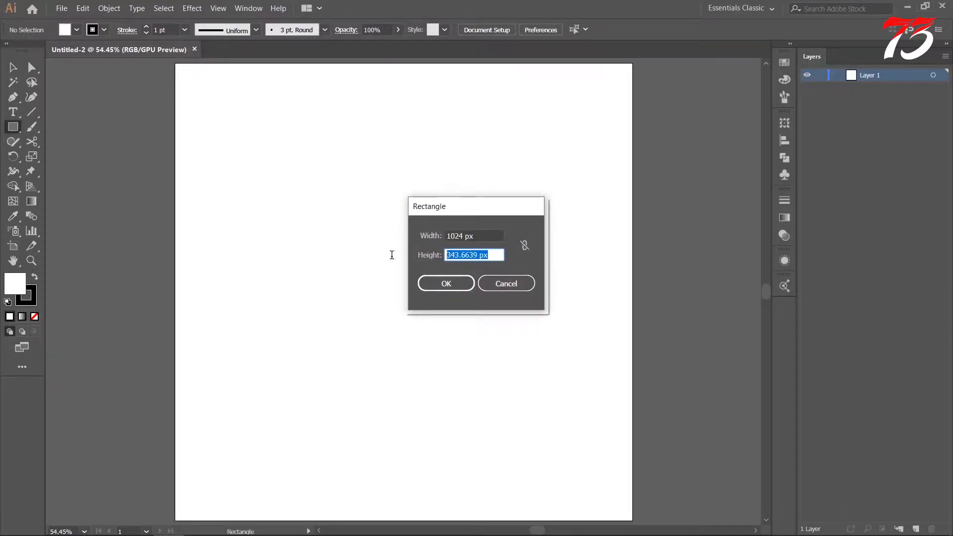
pyautogui.write('1024')
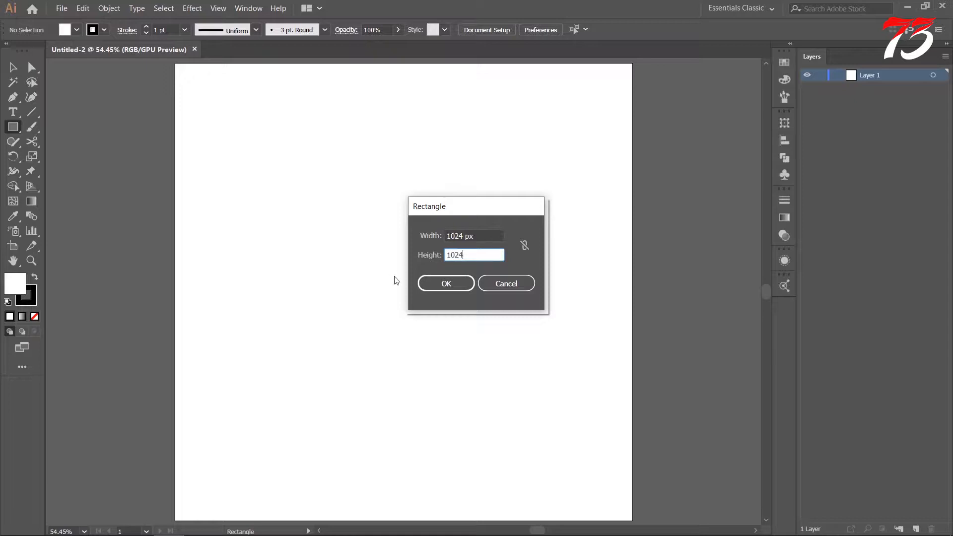
pyautogui.click(423, 283)
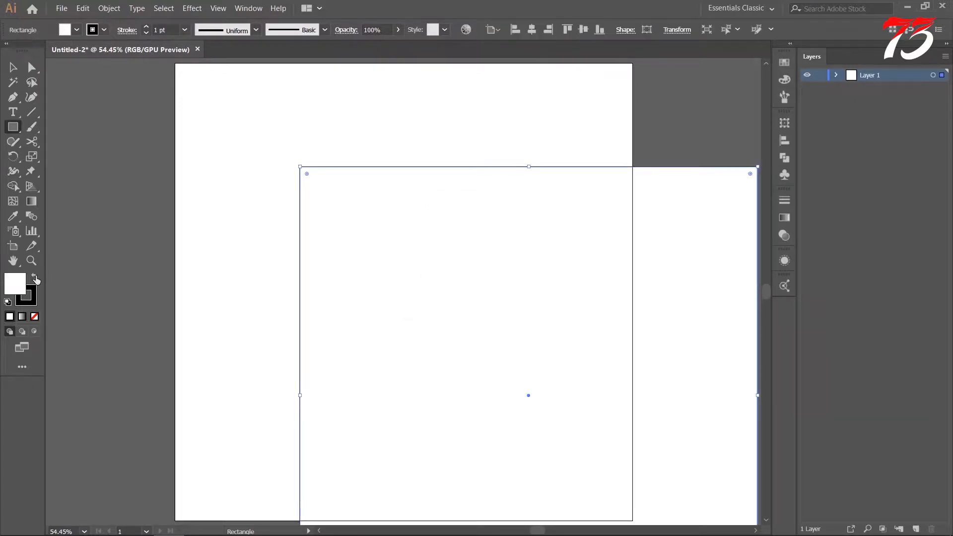
# Step: Remove the rectangle's stroke and fill it with the near-black colour 0B0B11
pyautogui.click(35, 277)
pyautogui.click(29, 299)
pyautogui.click(35, 317)
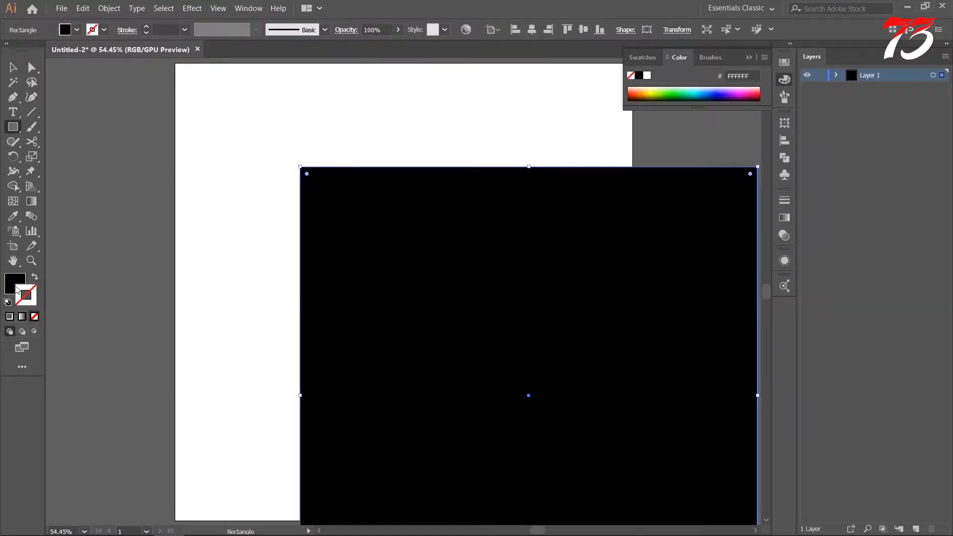
pyautogui.click(15, 284)
pyautogui.doubleClick(14, 285)
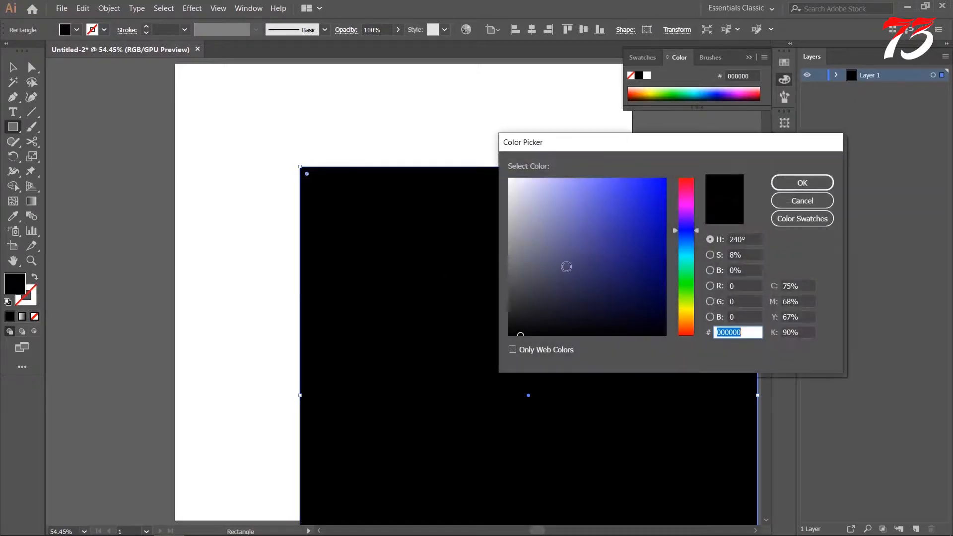
pyautogui.click(516, 332)
pyautogui.moveTo(516, 332)
pyautogui.mouseDown()
pyautogui.moveTo(575, 326)
pyautogui.moveTo(564, 326)
pyautogui.mouseUp()
pyautogui.click(784, 189)
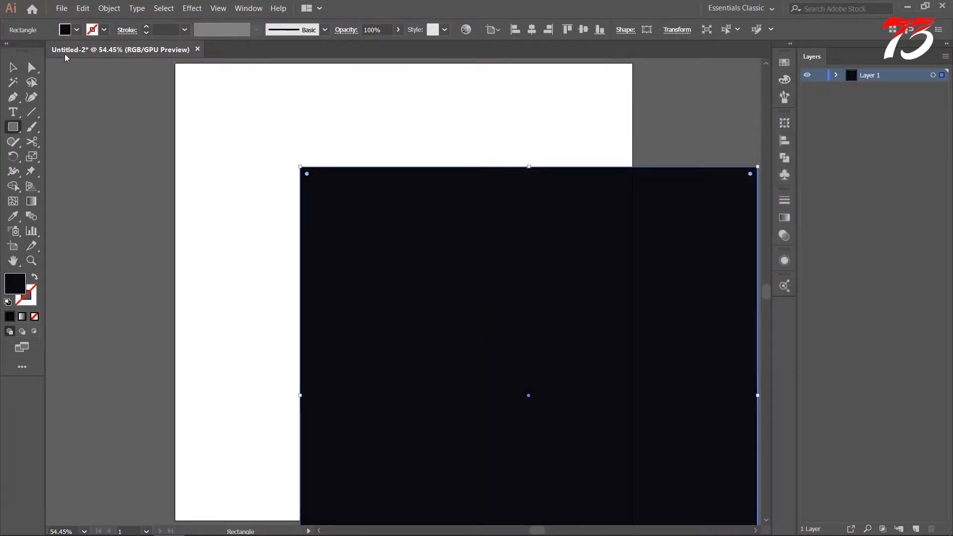
# Step: Center the rectangle horizontally and vertically on the artboard, then deselect it
pyautogui.click(13, 67)
pyautogui.click(532, 29)
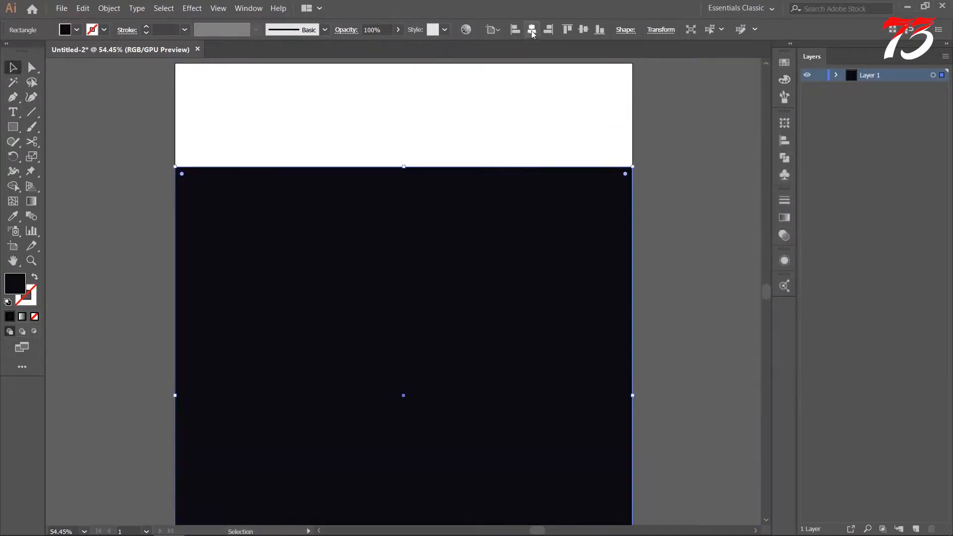
pyautogui.click(585, 30)
pyautogui.click(725, 151)
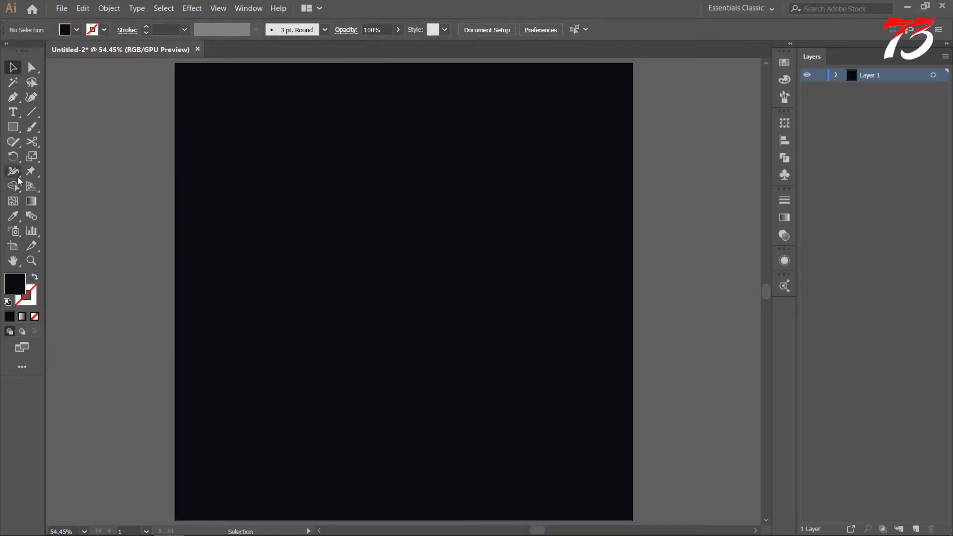
# Step: Draw a circle left of the artboard's centre with no fill and a white FFFFFF stroke
pyautogui.moveTo(13, 127); pyautogui.dragTo(77, 158)
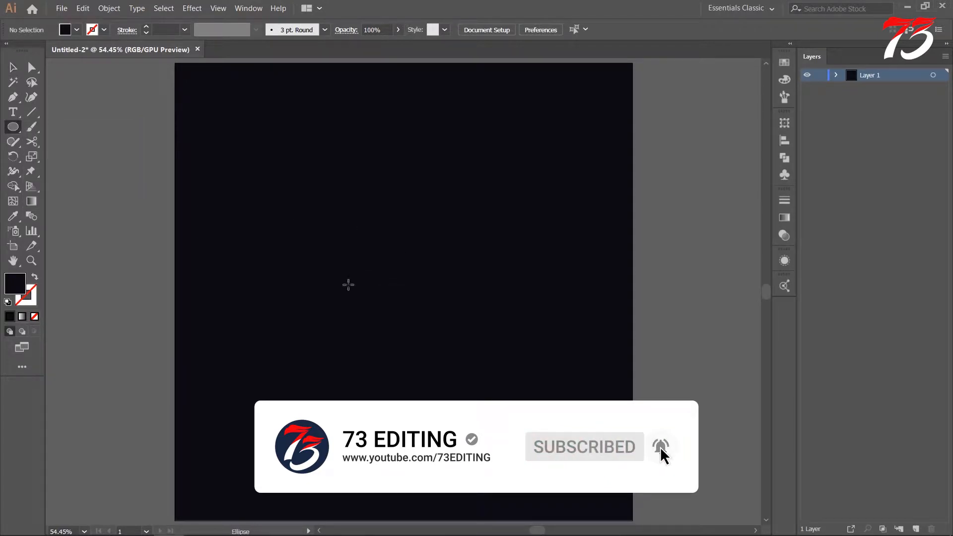
pyautogui.moveTo(345, 285)
pyautogui.mouseDown()
pyautogui.moveTo(388, 325)
pyautogui.moveTo(411, 331)
pyautogui.mouseUp()
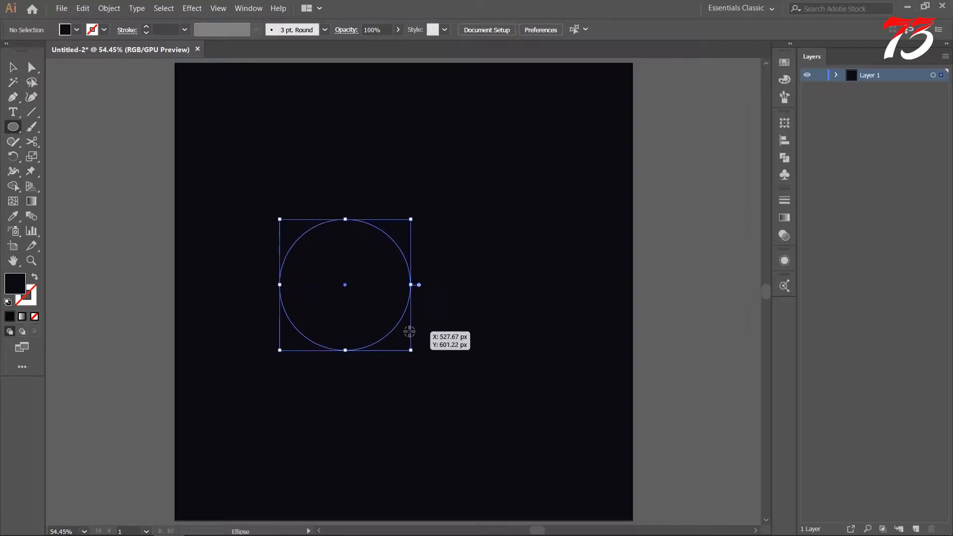
pyautogui.click(34, 277)
pyautogui.doubleClick(36, 298)
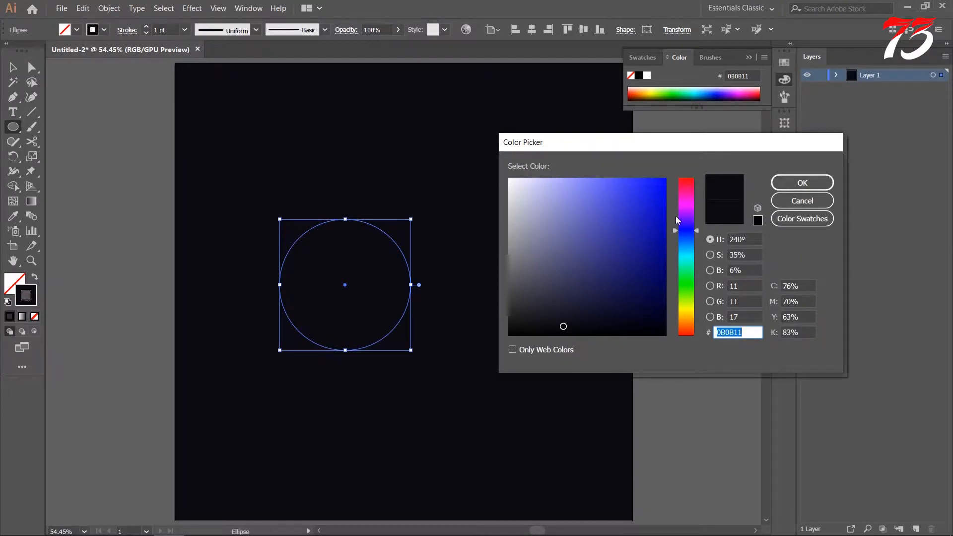
pyautogui.moveTo(576, 253)
pyautogui.mouseDown()
pyautogui.moveTo(551, 257)
pyautogui.moveTo(534, 196)
pyautogui.moveTo(506, 177)
pyautogui.mouseUp()
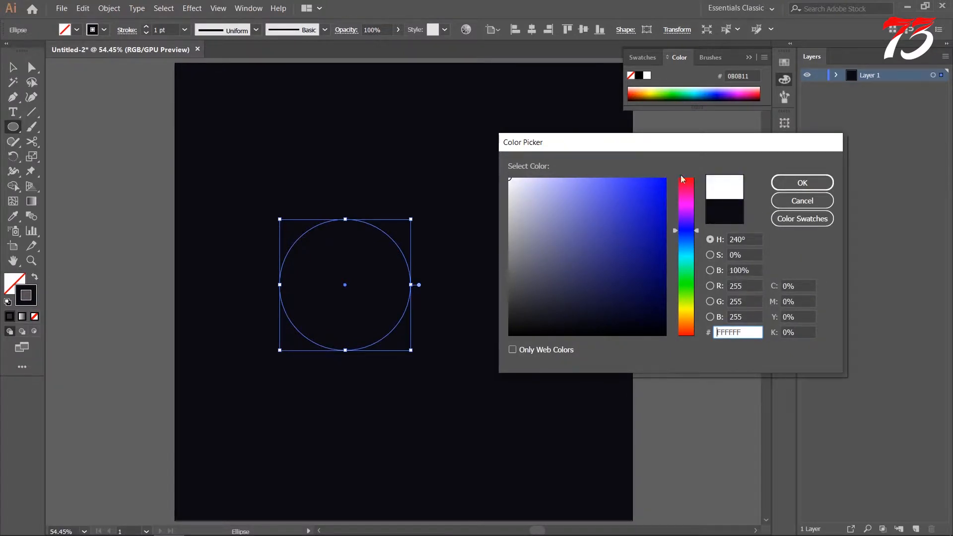
pyautogui.click(802, 183)
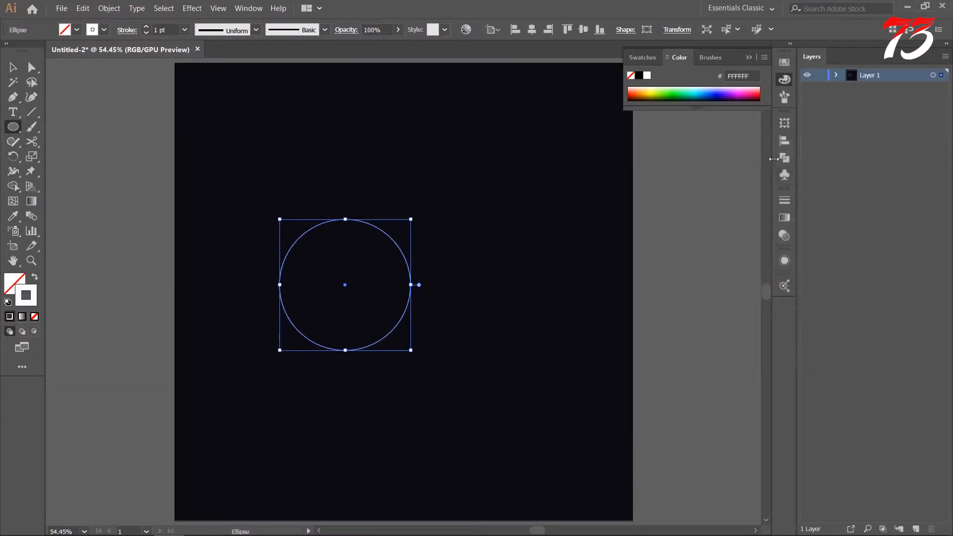
pyautogui.click(750, 57)
# Step: Move the circle into the lower-left part of the artboard and set its stroke weight to 50 pt
pyautogui.moveTo(347, 288); pyautogui.dragTo(321, 350)
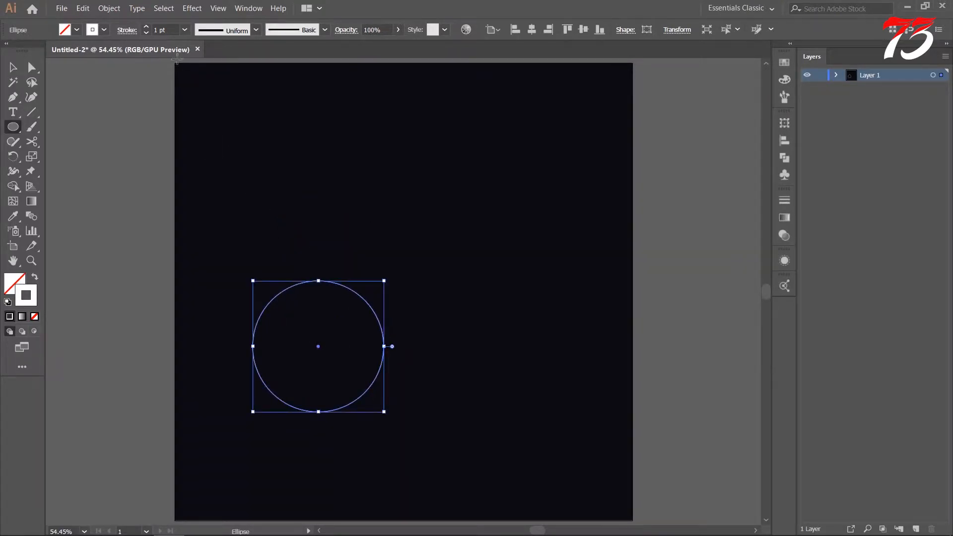
pyautogui.click(170, 31)
pyautogui.write('50')
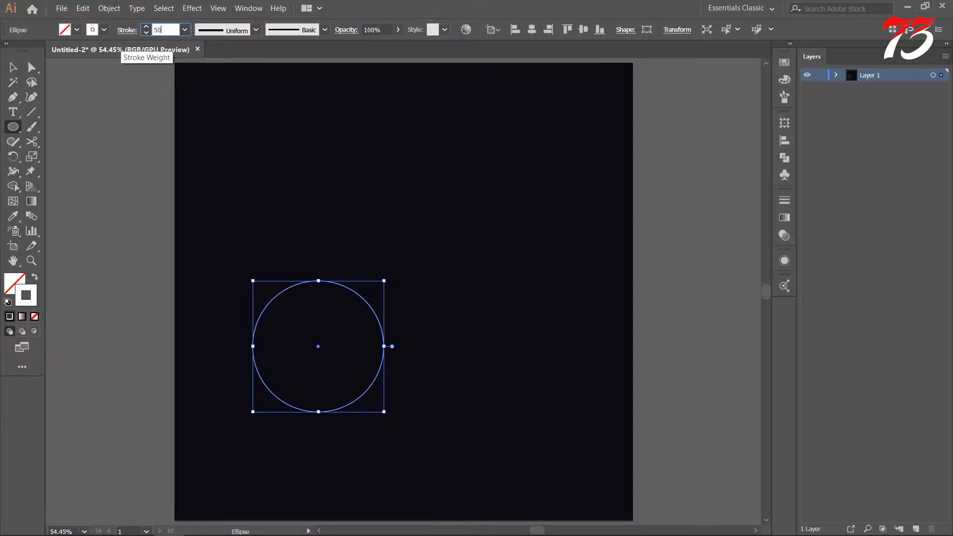
pyautogui.press('Return')
pyautogui.click(13, 67)
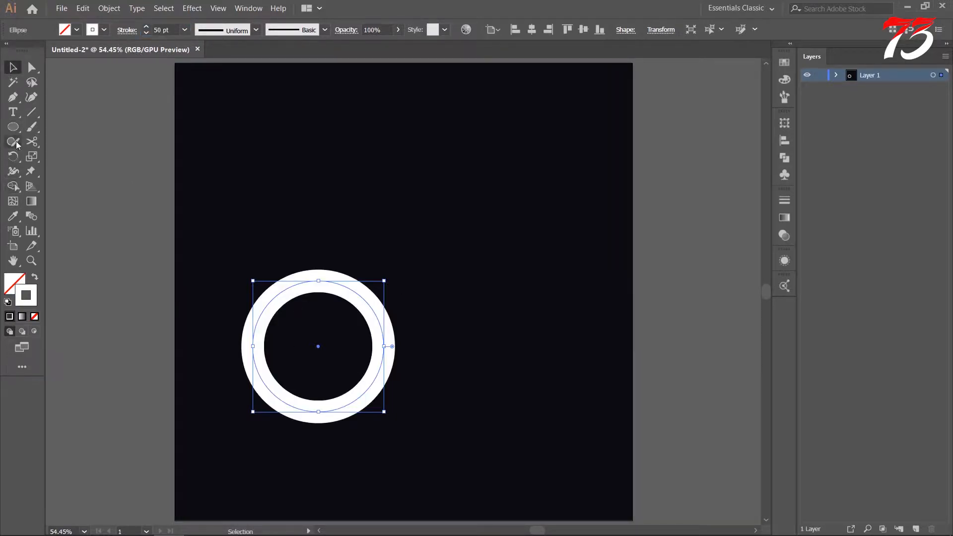
# Step: Draw a vertical line segment upward from the circle's right anchor point to form a letter d
pyautogui.moveTo(32, 112); pyautogui.dragTo(96, 114)
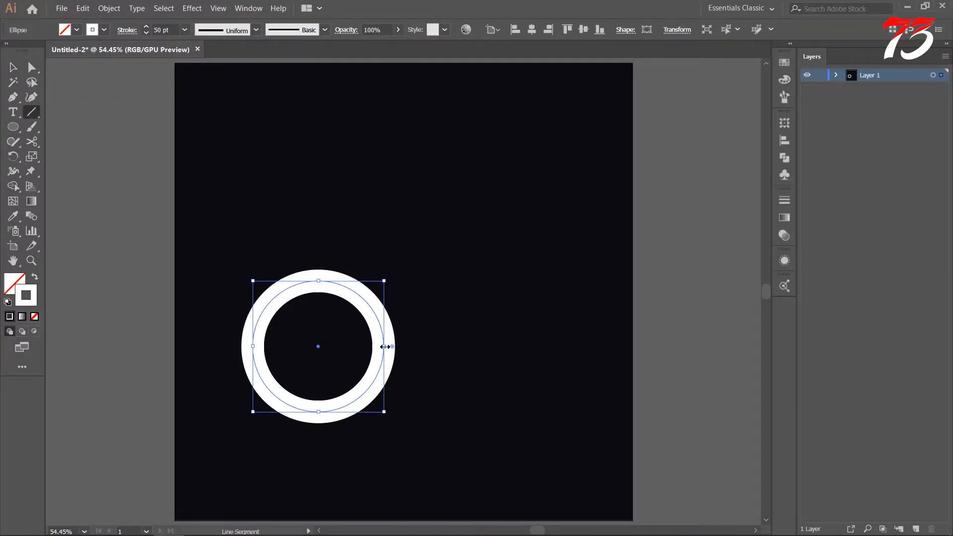
pyautogui.keyDown('ctrl'); pyautogui.click(113, 145); pyautogui.keyUp('ctrl')
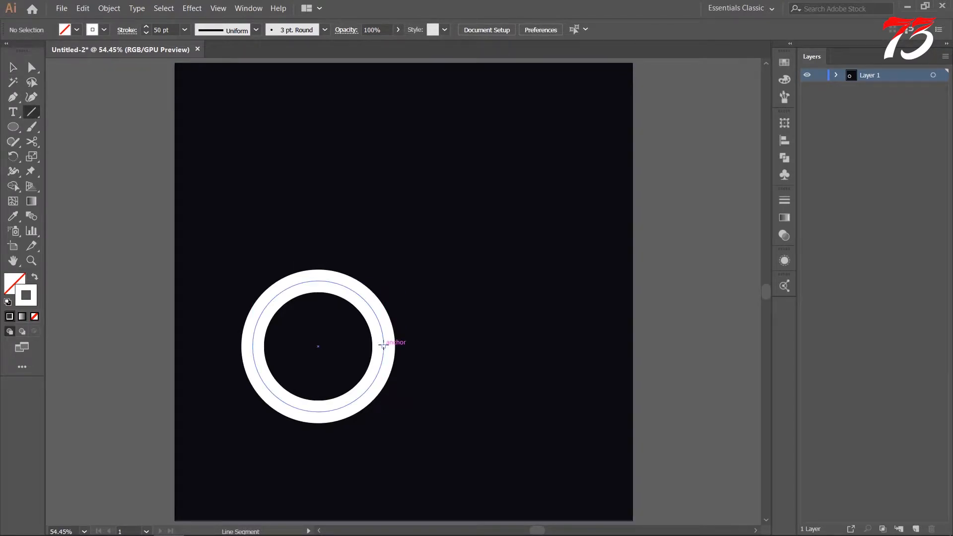
pyautogui.moveTo(384, 411); pyautogui.dragTo(382, 188)
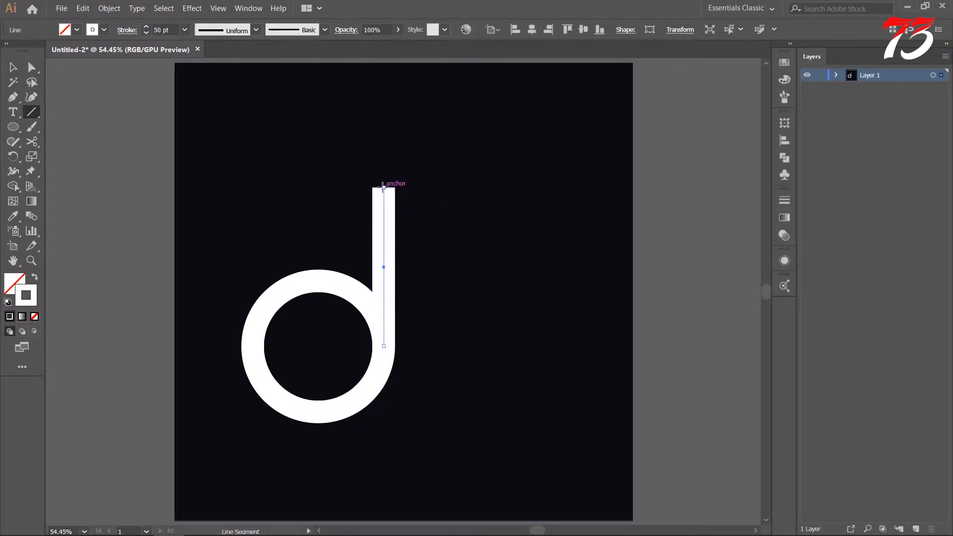
pyautogui.click(172, 31)
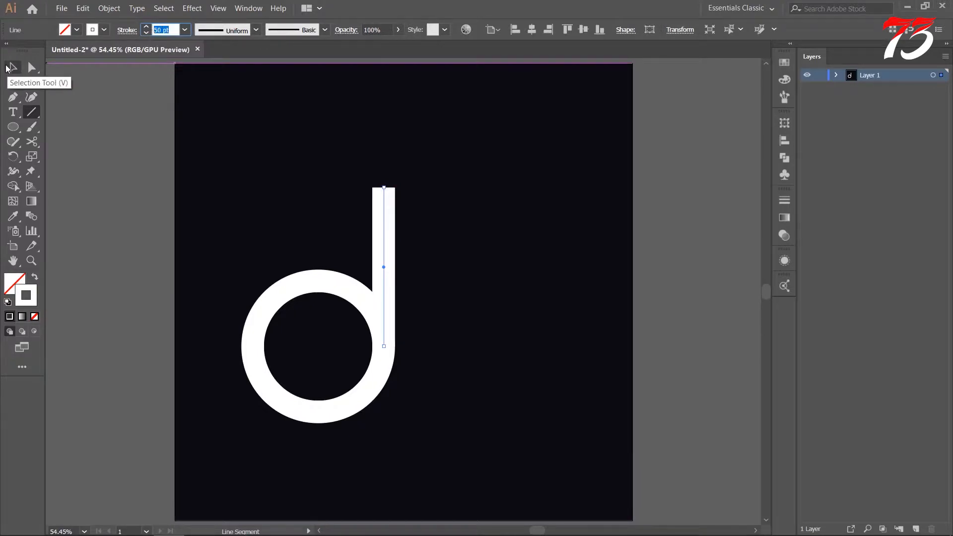
pyautogui.click(11, 68)
pyautogui.click(91, 153)
# Step: Select the circle and the vertical line together and move them slightly straight down
pyautogui.click(351, 290)
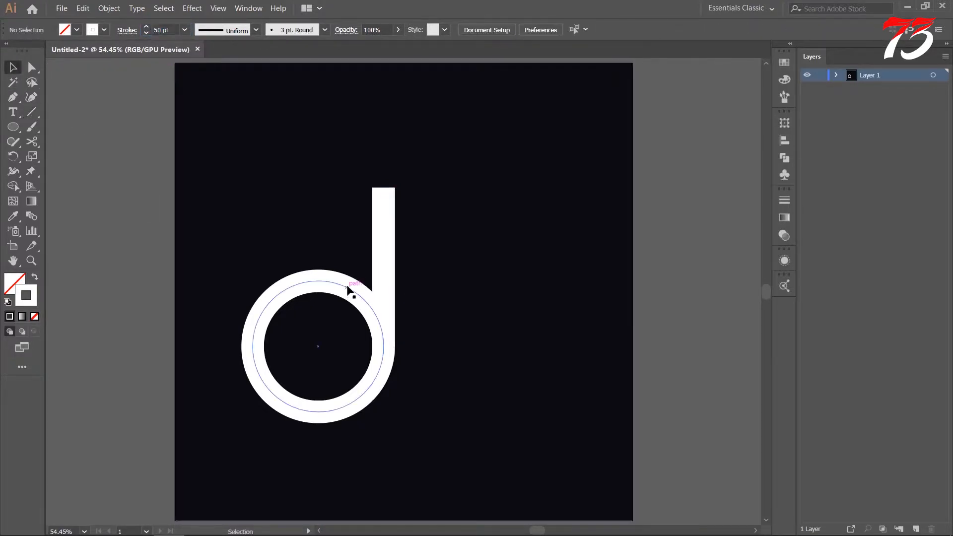
pyautogui.keyDown('shift'); pyautogui.click(385, 260); pyautogui.keyUp('shift')
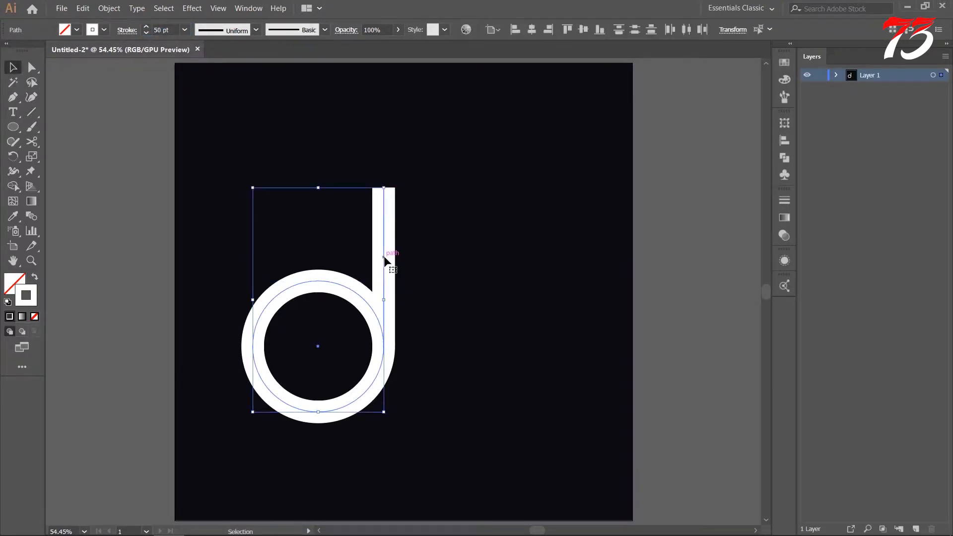
pyautogui.moveTo(386, 259); pyautogui.dragTo(385, 292)
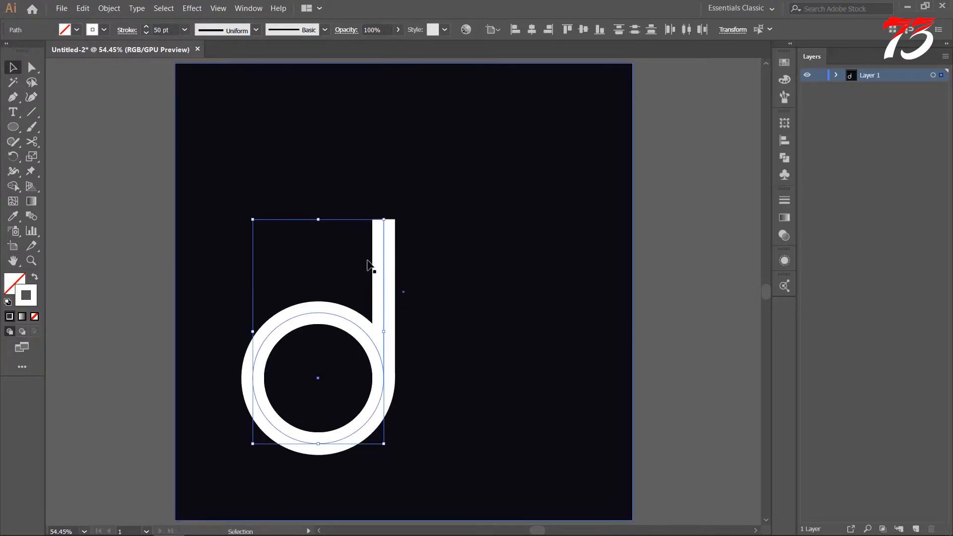
# Step: Set the stroke weight of the circle and line to 60 pt and deselect them
pyautogui.click(176, 29)
pyautogui.write('60')
pyautogui.press('Return')
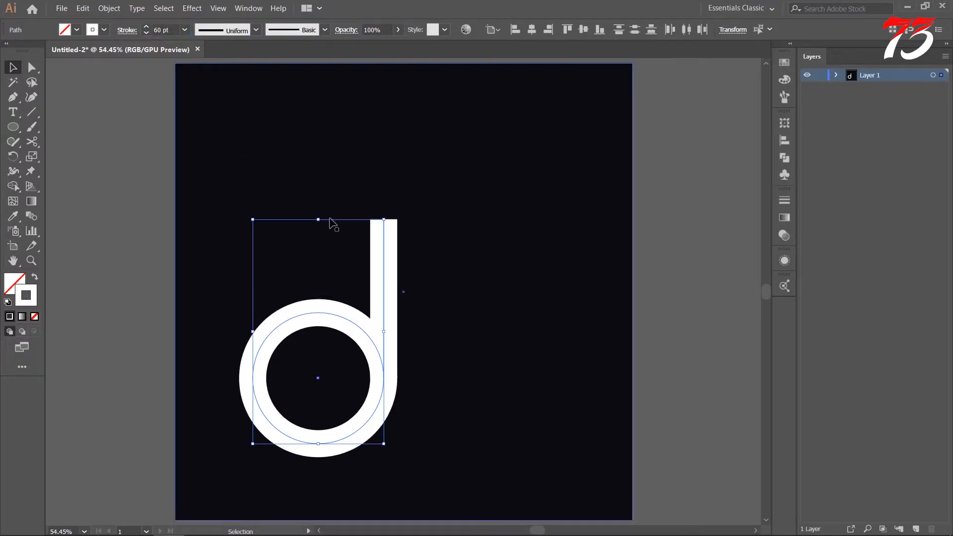
pyautogui.click(425, 237)
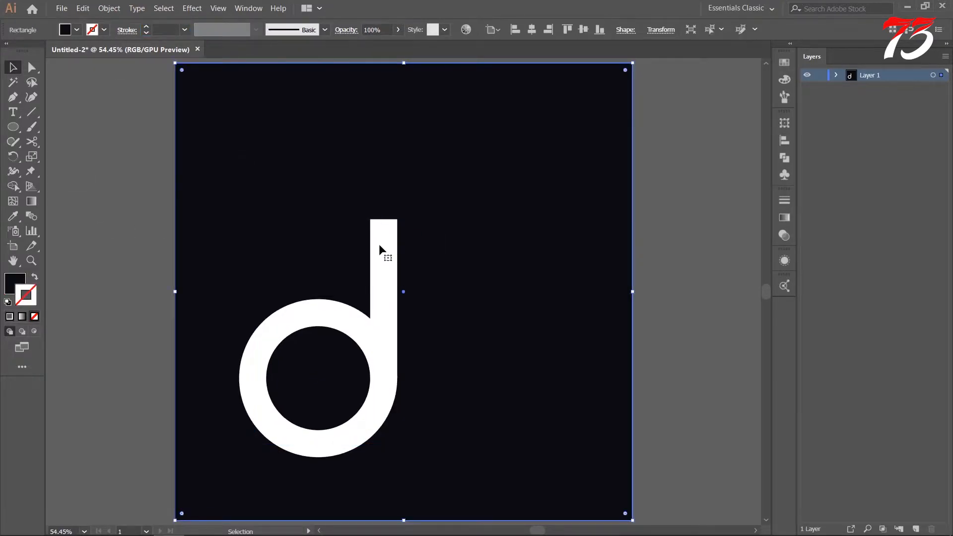
pyautogui.click(746, 260)
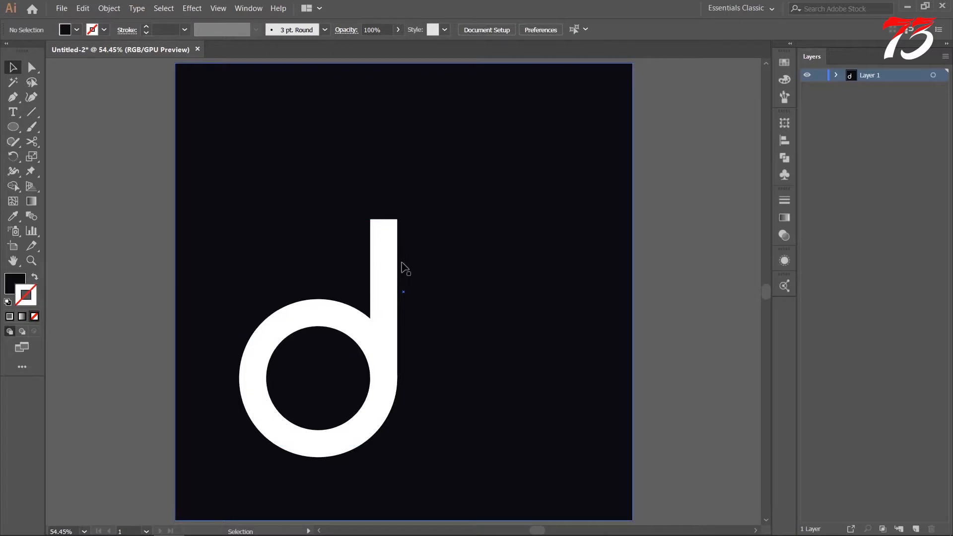
# Step: Lengthen the vertical line by extending its upper end straight up
pyautogui.click(392, 235)
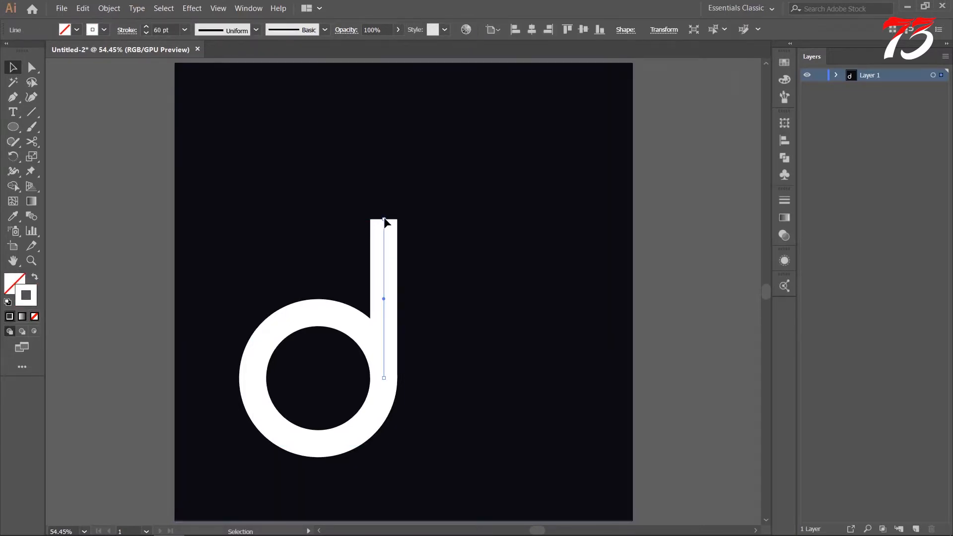
pyautogui.moveTo(384, 219); pyautogui.dragTo(384, 190)
pyautogui.click(85, 298)
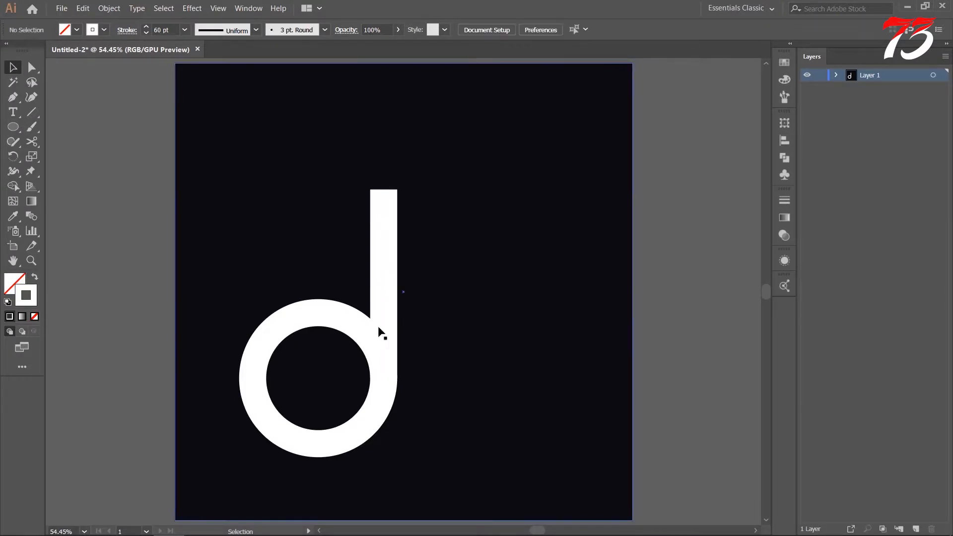
# Step: Duplicate the circle and place the copy so its left anchor meets the vertical line's upper end
pyautogui.click(340, 319)
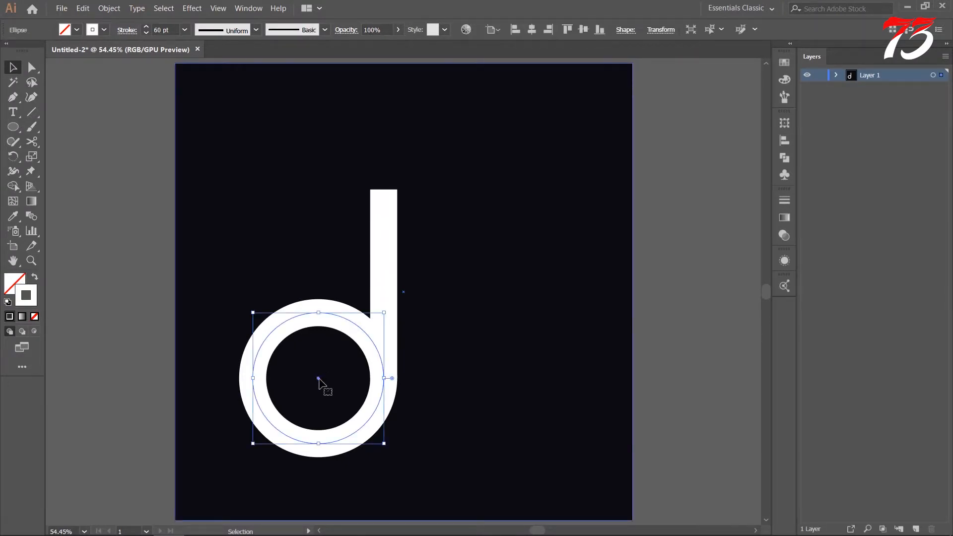
pyautogui.moveTo(319, 378); pyautogui.dragTo(449, 190)
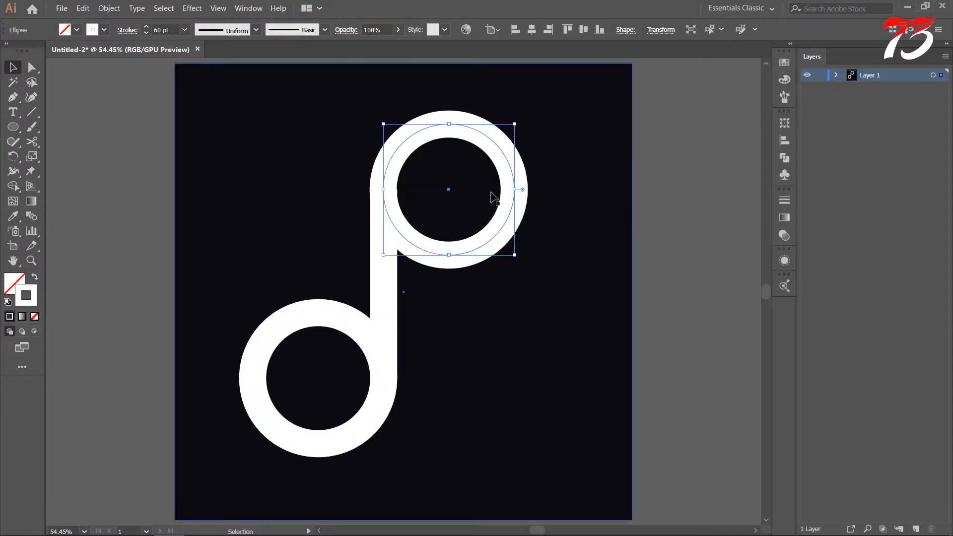
pyautogui.click(684, 198)
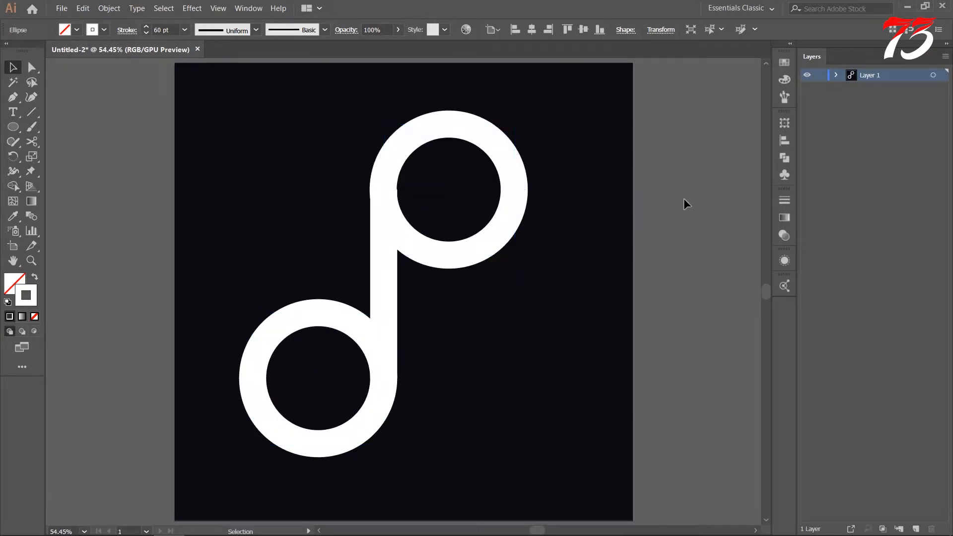
# Step: Enlarge the upper circle slightly and proportionally, keeping the upper-left corner of its bounding box fixed
pyautogui.click(502, 213)
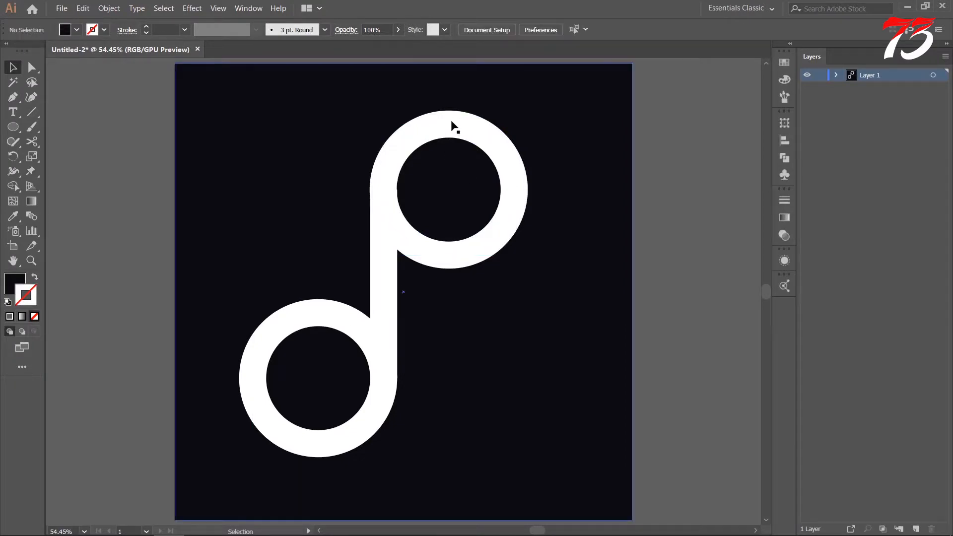
pyautogui.click(451, 132)
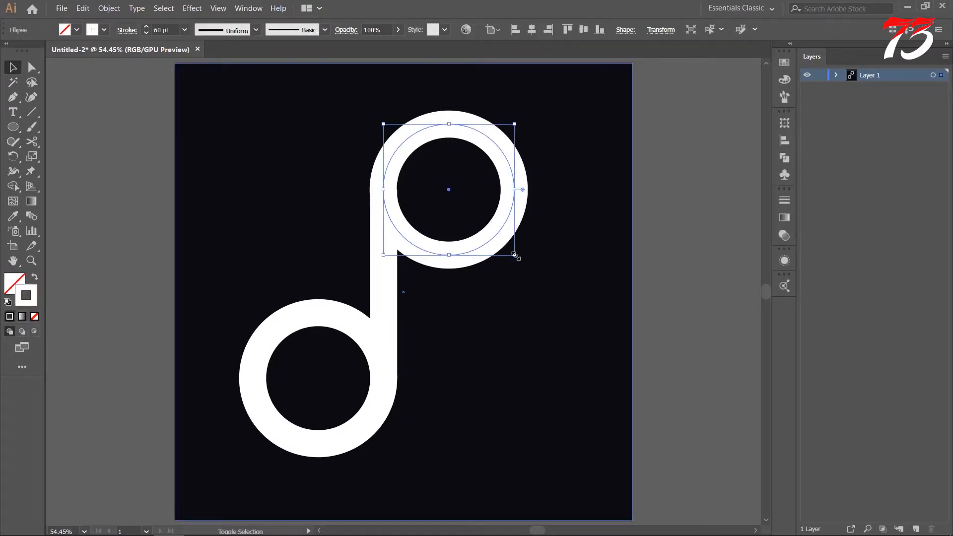
pyautogui.moveTo(515, 253); pyautogui.dragTo(544, 272)
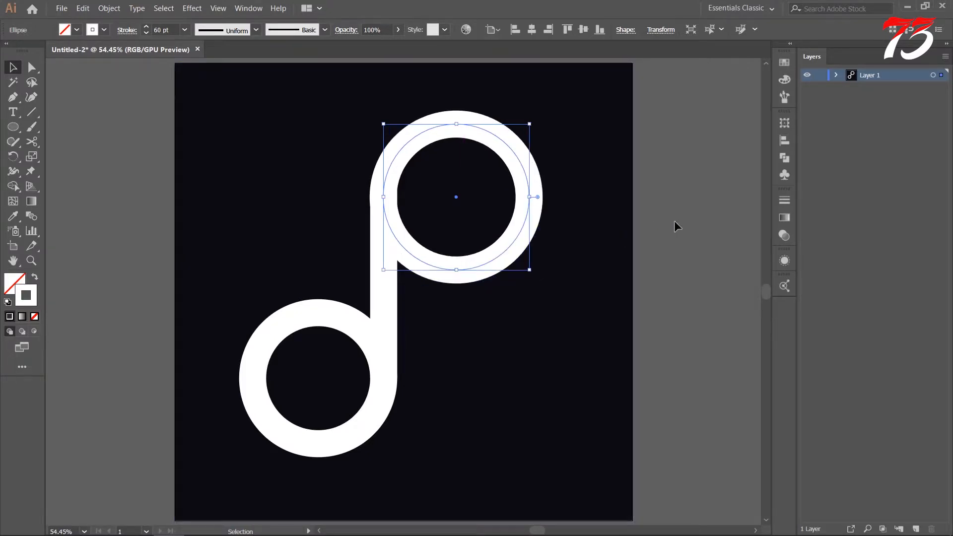
# Step: In outline view, move the enlarged upper circle straight up until its left anchor meets the vertical line's upper end, and restore the preview
pyautogui.press('a')
pyautogui.hotkey('ctrl', '1')
pyautogui.press('v')
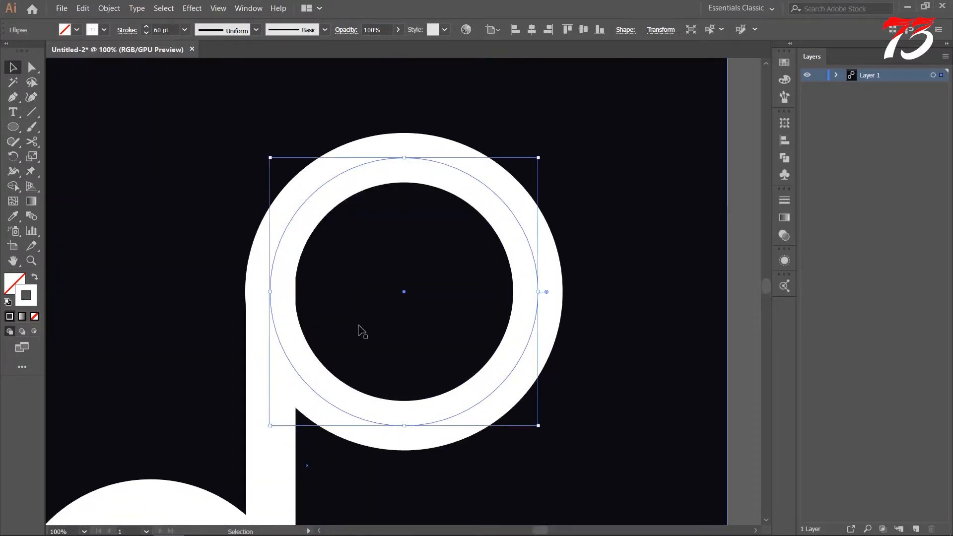
pyautogui.press('a')
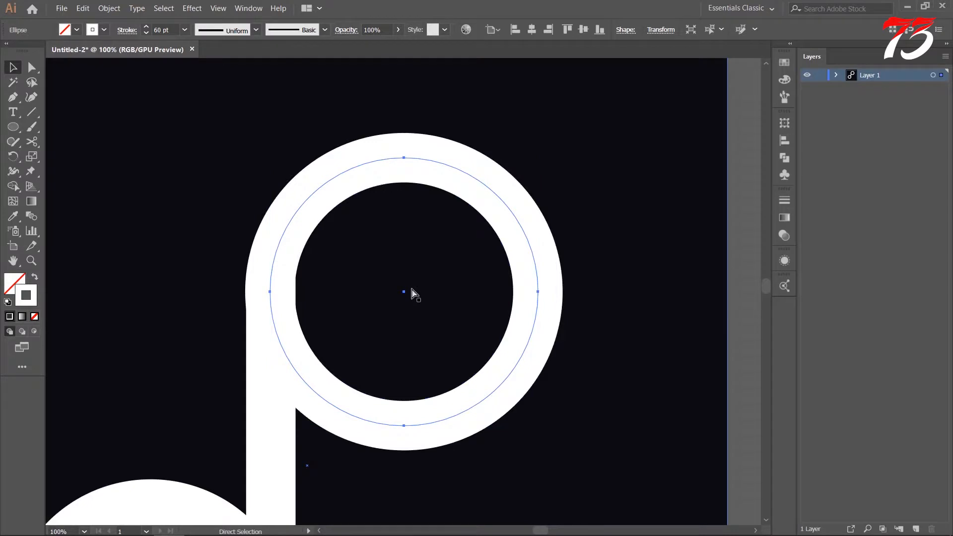
pyautogui.hotkey('ctrl', 'y')
pyautogui.press('v')
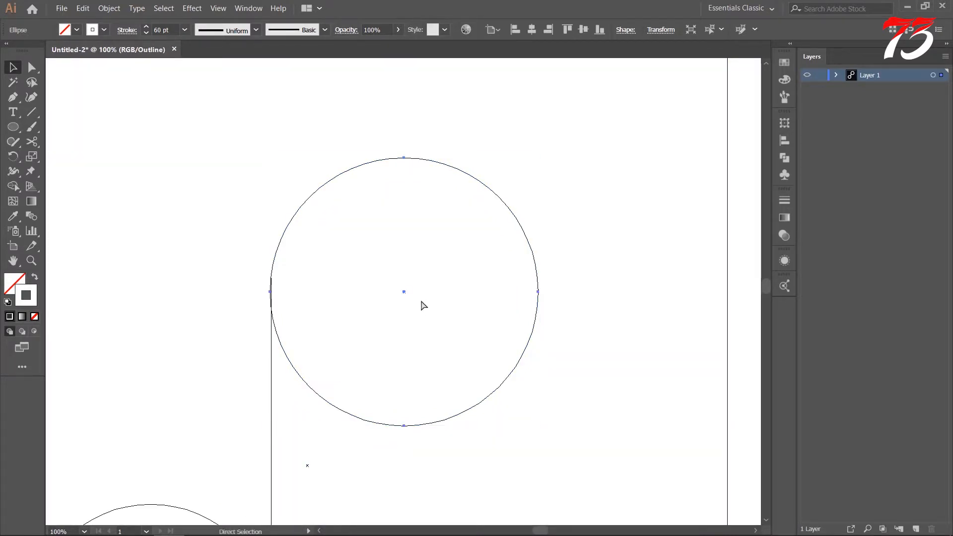
pyautogui.hotkey('ctrl', '=')
pyautogui.press('space')
pyautogui.moveTo(289, 283); pyautogui.dragTo(355, 280)
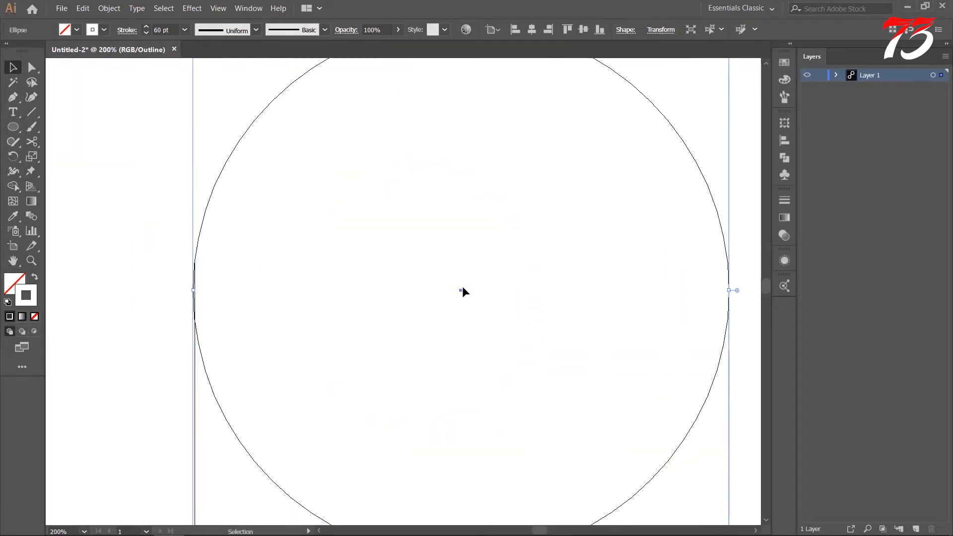
pyautogui.moveTo(461, 290); pyautogui.dragTo(461, 264)
pyautogui.hotkey('ctrl', '-')
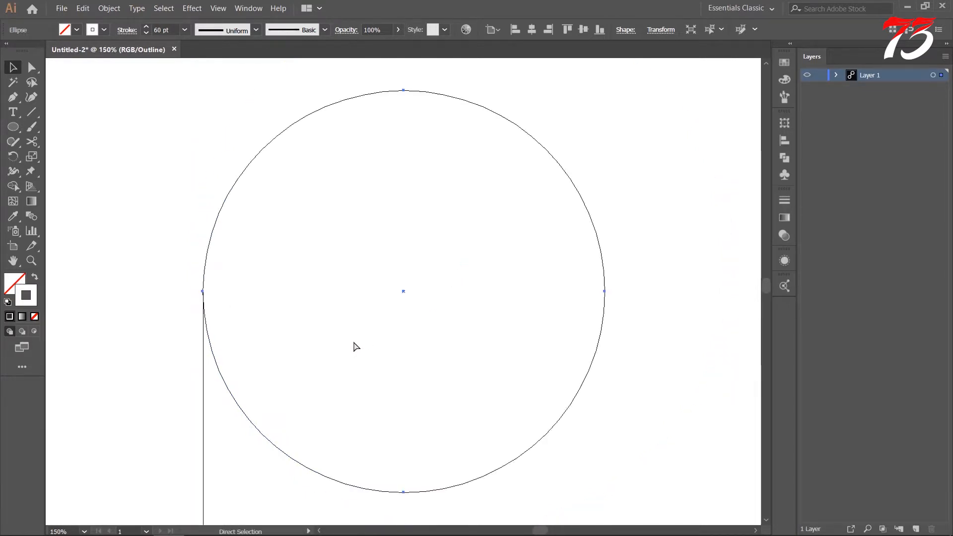
pyautogui.hotkey('ctrl', '0')
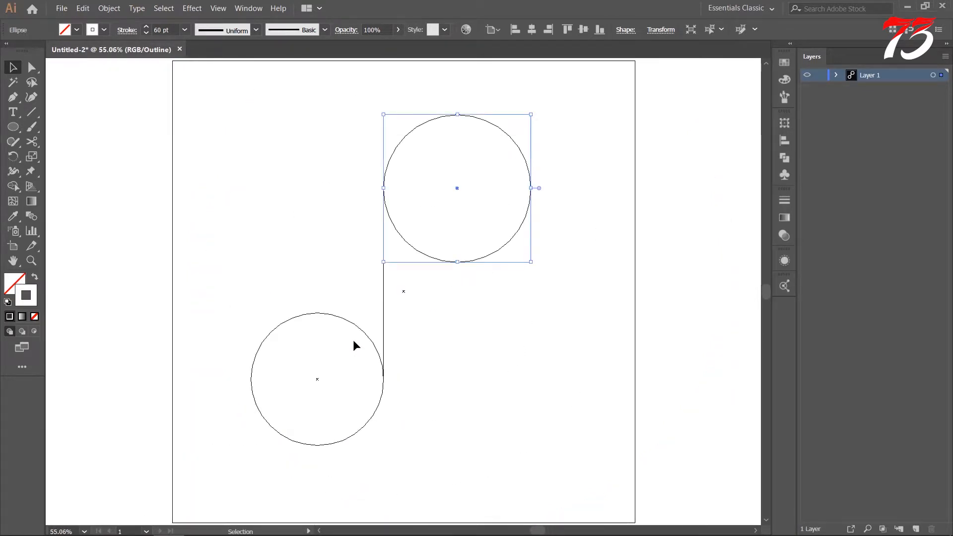
pyautogui.hotkey('ctrl', 'y')
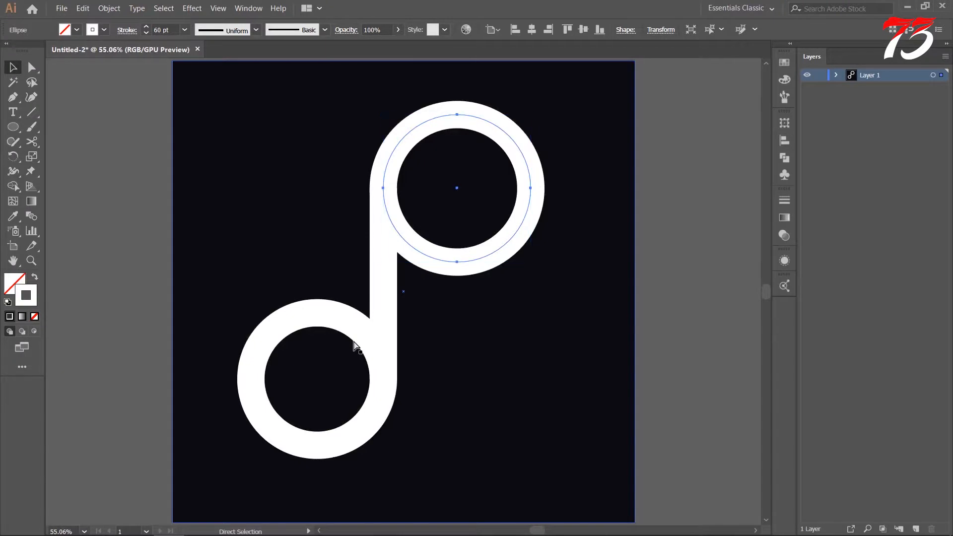
# Step: Set the upper circle's stroke weight to 61 pt to smooth its joint with the vertical line, and deselect it
pyautogui.hotkey('ctrl', '+')
pyautogui.hotkey('ctrl', '+')
pyautogui.hotkey('ctrl', '+')
pyautogui.hotkey('ctrl', '+')
pyautogui.moveTo(229, 289); pyautogui.dragTo(534, 287)
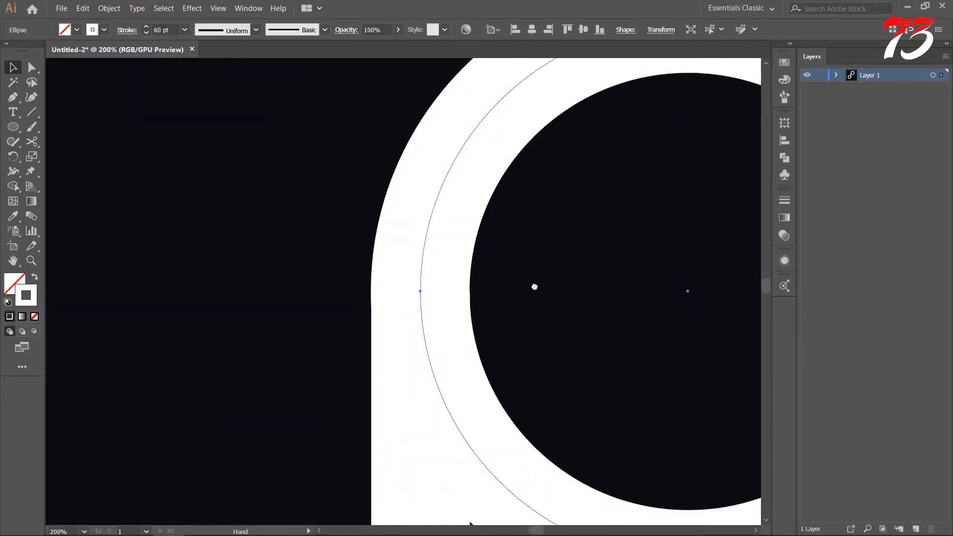
pyautogui.hotkey('ctrl', '+')
pyautogui.hotkey('ctrl', '+')
pyautogui.moveTo(404, 294); pyautogui.dragTo(715, 271)
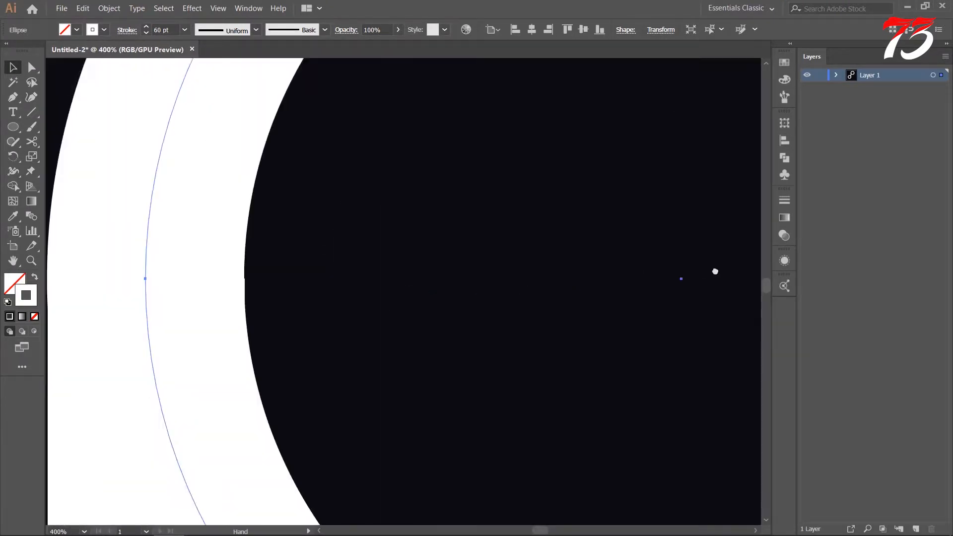
pyautogui.moveTo(246, 296); pyautogui.dragTo(563, 286)
pyautogui.click(251, 304)
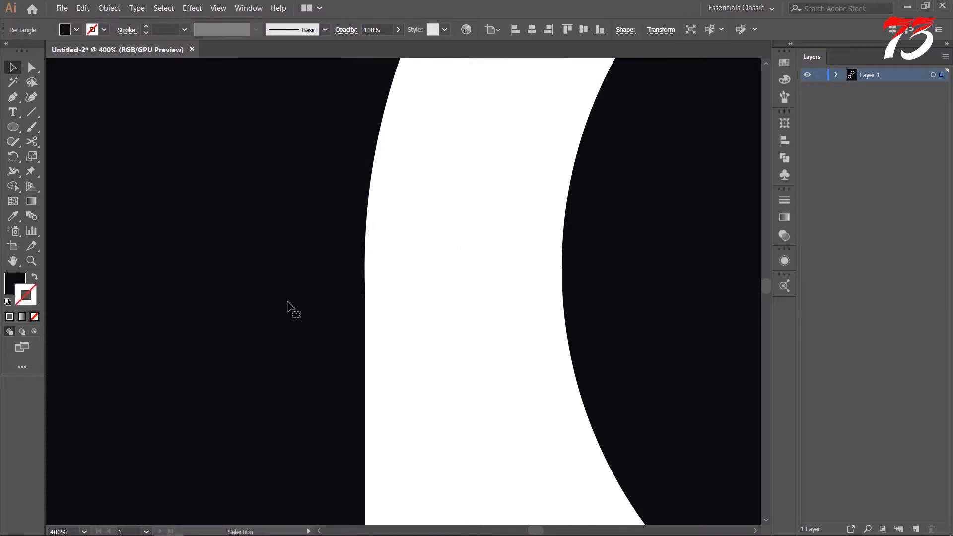
pyautogui.click(463, 261)
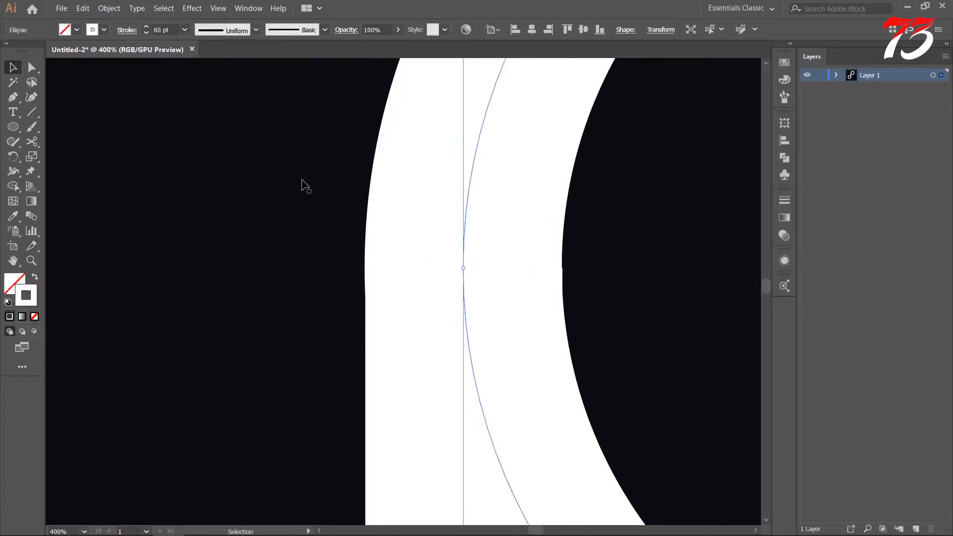
pyautogui.click(147, 27)
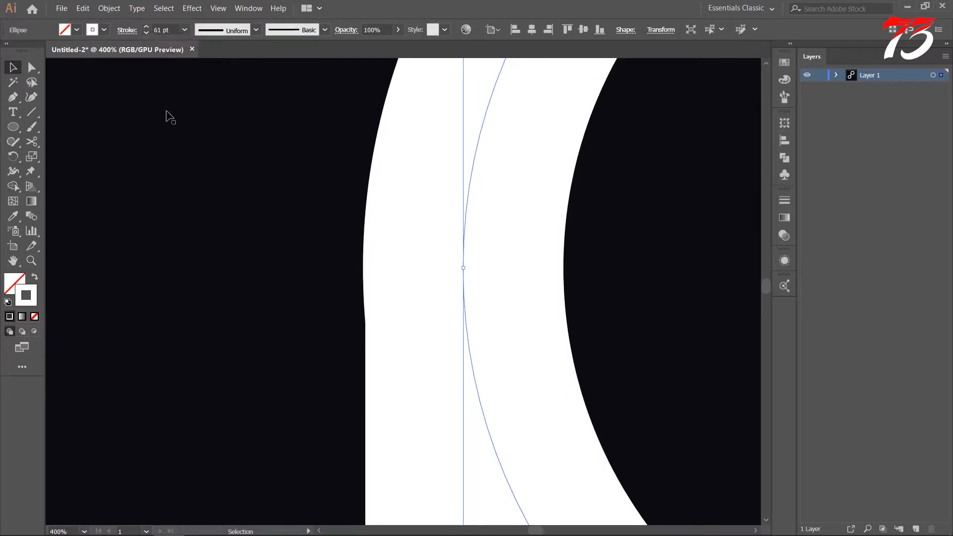
pyautogui.hotkey('ctrl', '0')
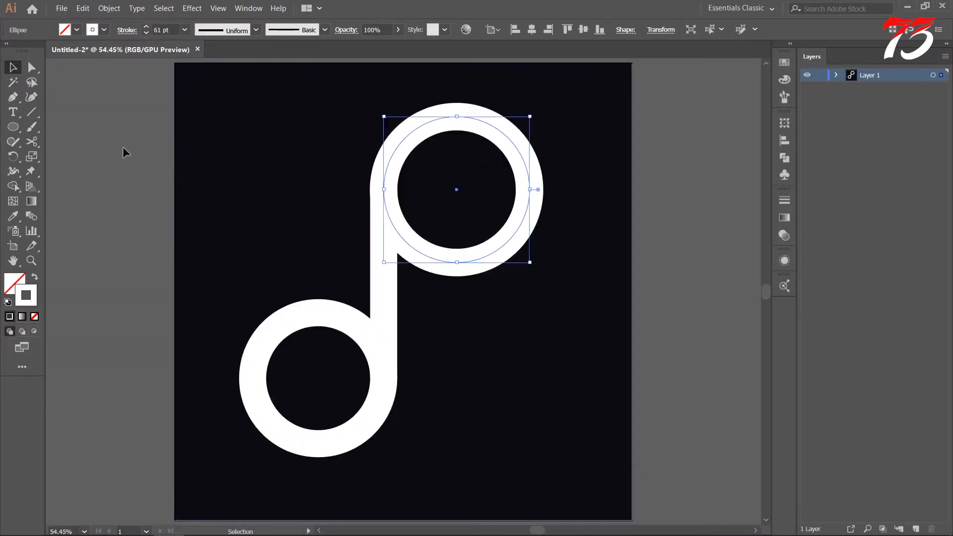
pyautogui.click(96, 125)
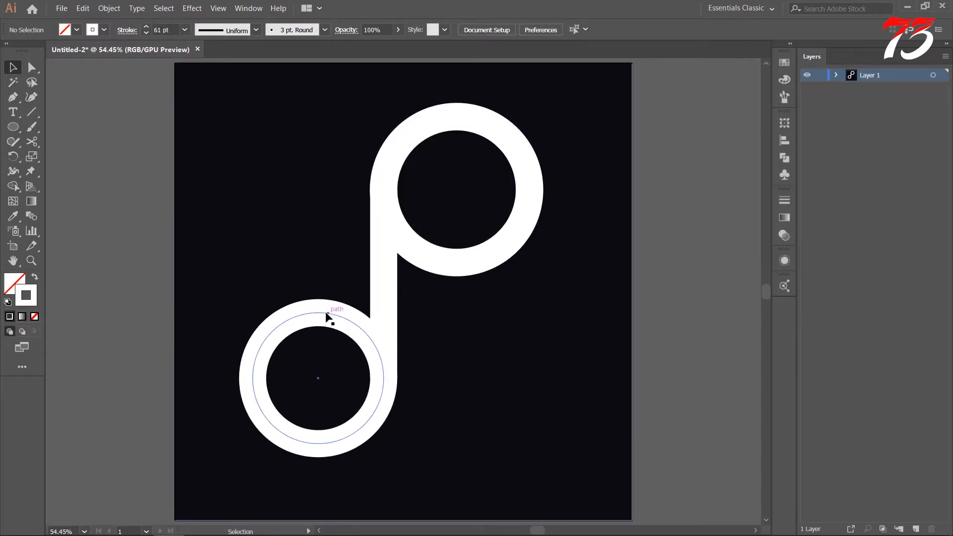
# Step: Cut the lower circle just past its top and at its right anchor with Scissors, and delete the short arc between the cuts
pyautogui.moveTo(32, 144); pyautogui.dragTo(82, 153)
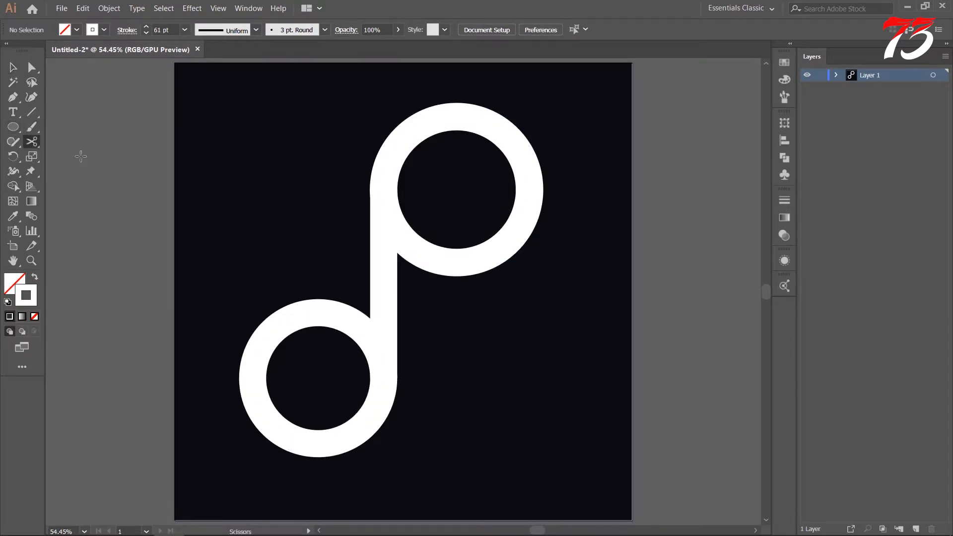
pyautogui.click(326, 313)
pyautogui.click(616, 291)
pyautogui.click(333, 314)
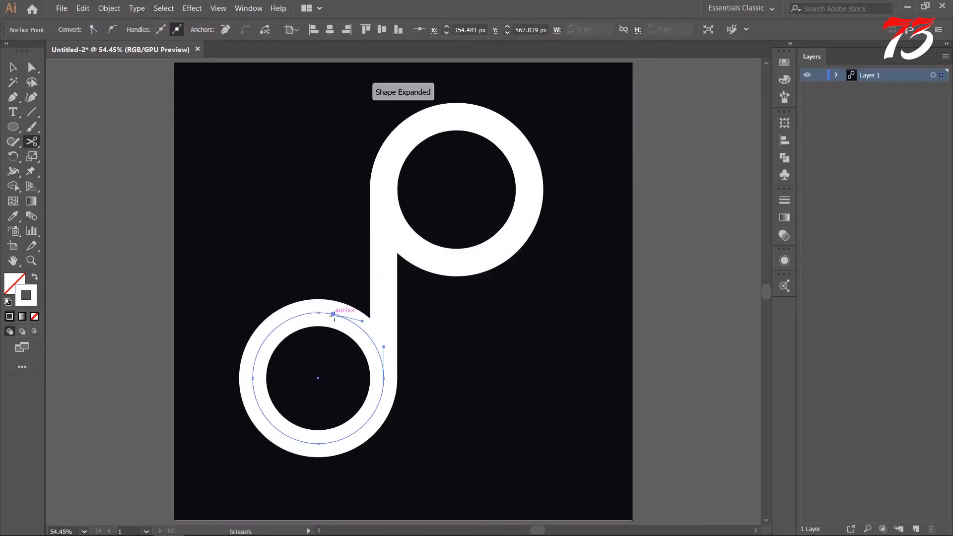
pyautogui.click(384, 379)
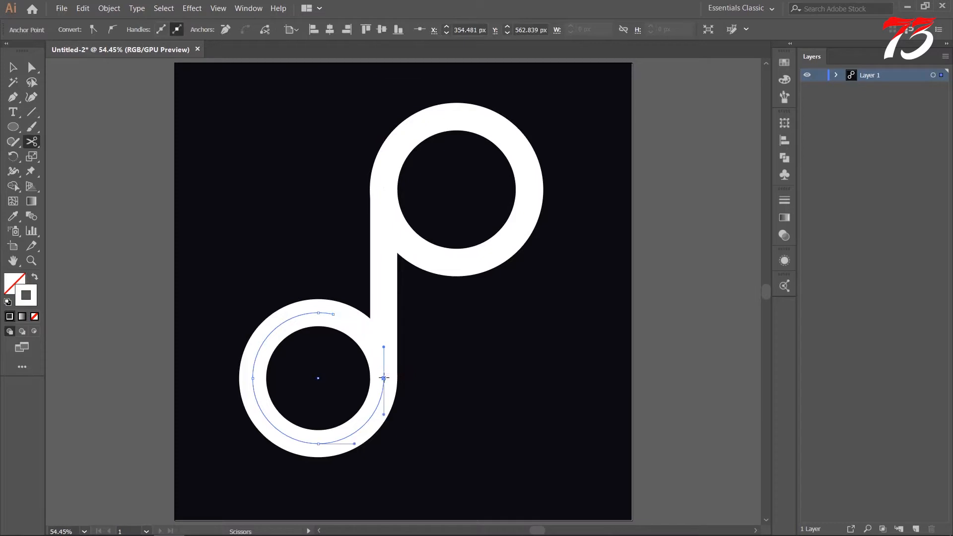
pyautogui.click(13, 67)
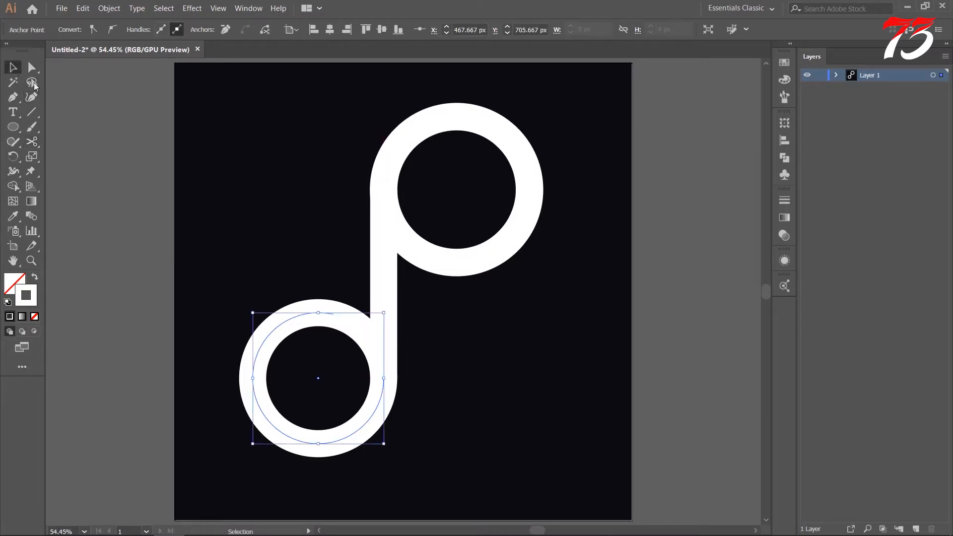
pyautogui.click(316, 361)
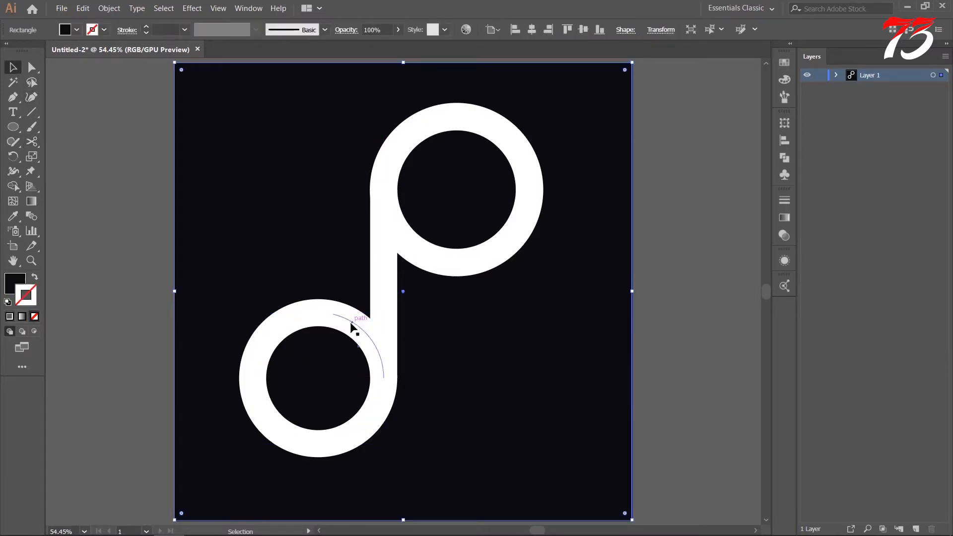
pyautogui.click(353, 322)
pyautogui.press('Delete')
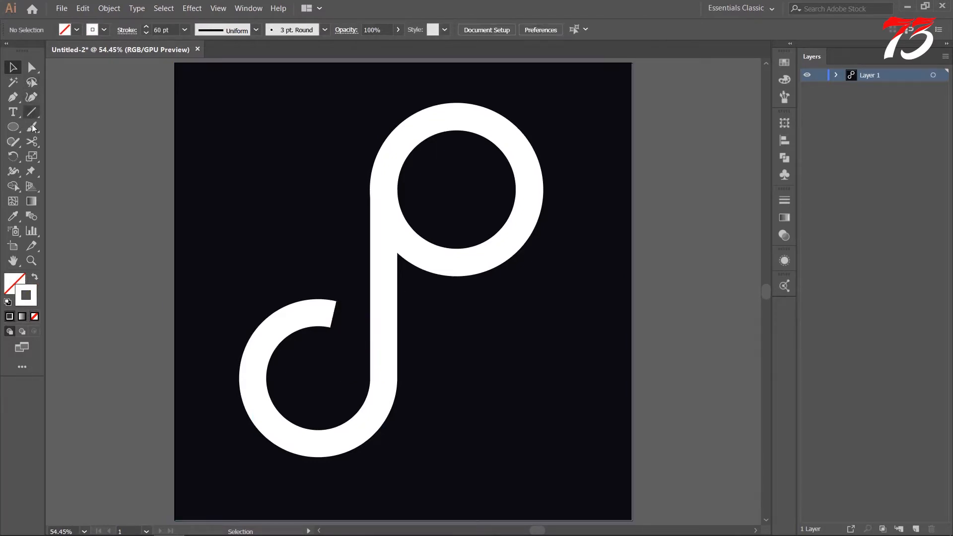
# Step: Cut the upper circle at its bottom and left anchors with Scissors, and delete everything except the lower-left quarter arc
pyautogui.click(31, 143)
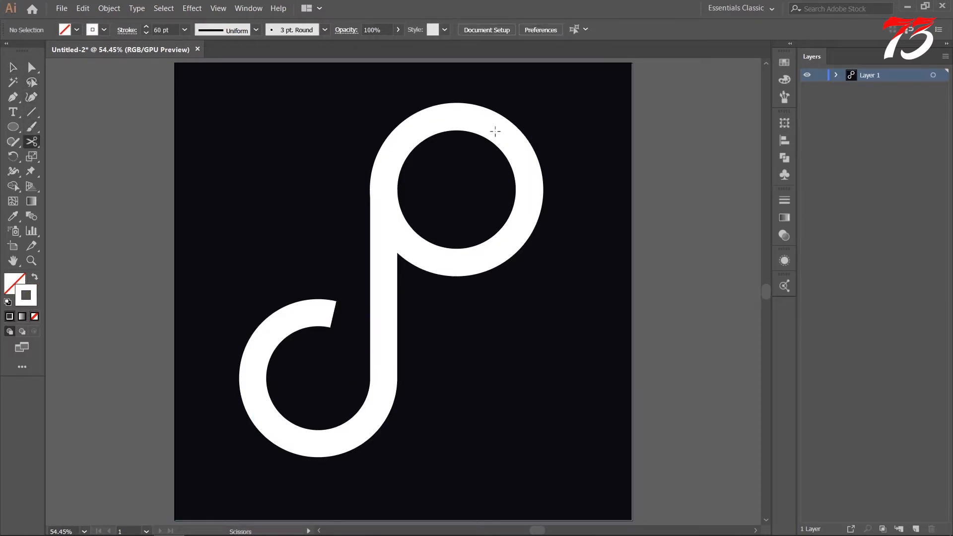
pyautogui.click(457, 262)
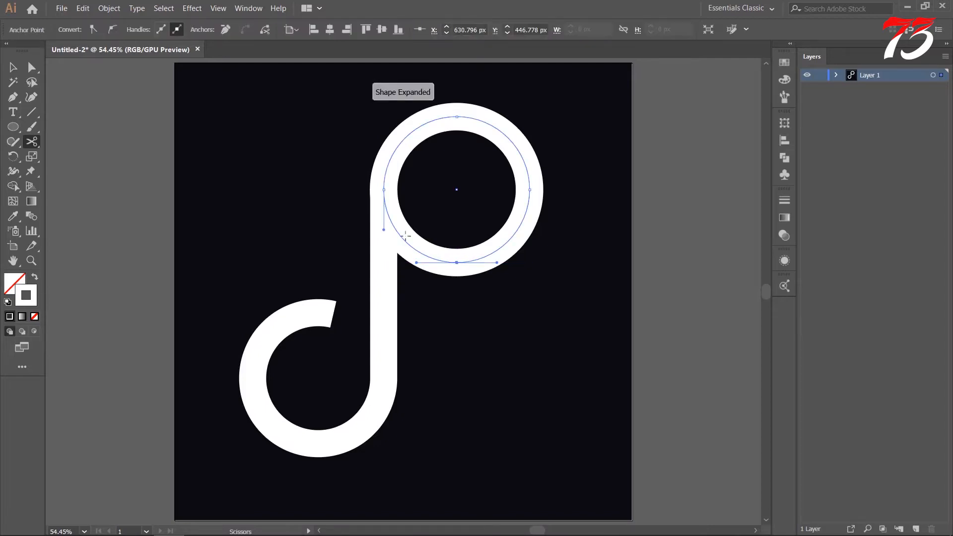
pyautogui.click(383, 189)
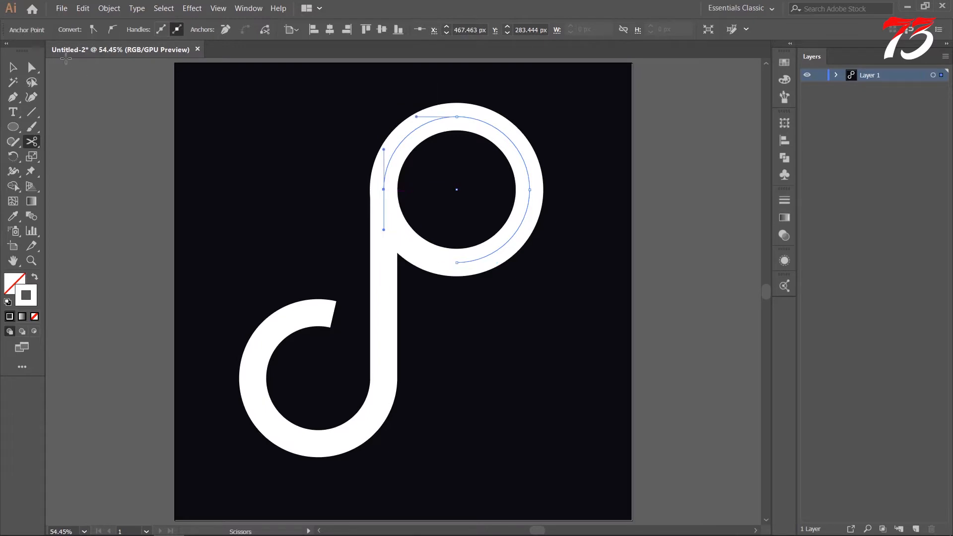
pyautogui.click(493, 128)
pyautogui.press('Delete')
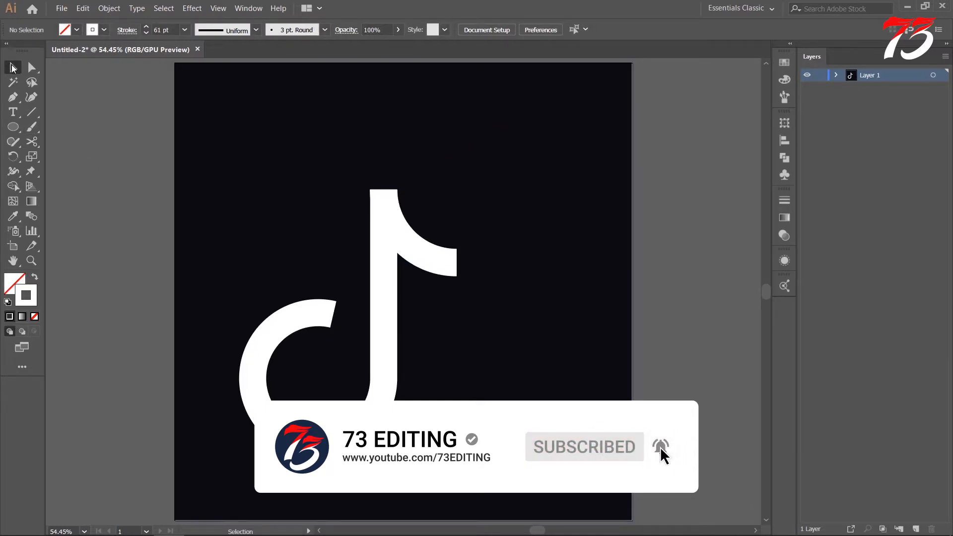
# Step: Lock the dark background rectangle inside Layer 1
pyautogui.click(353, 335)
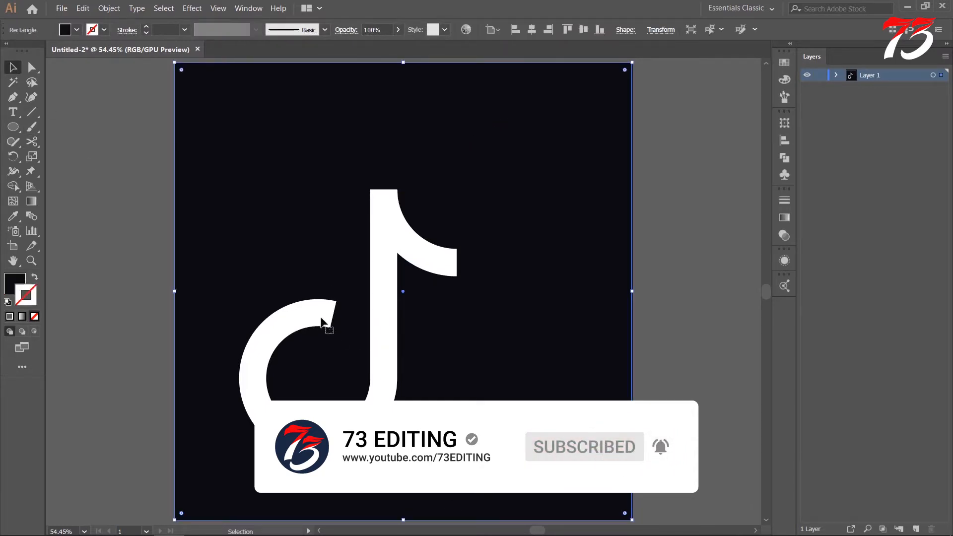
pyautogui.click(837, 75)
pyautogui.click(819, 128)
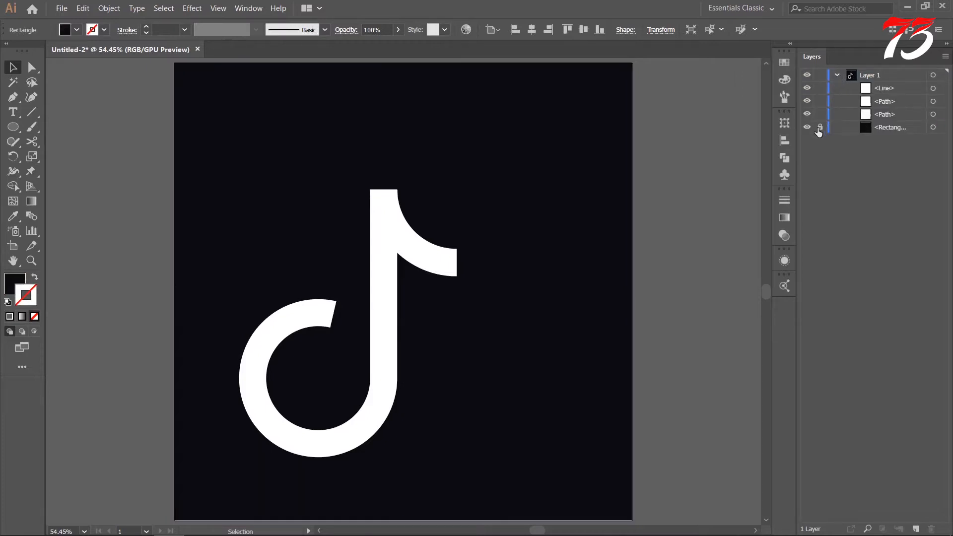
pyautogui.click(837, 75)
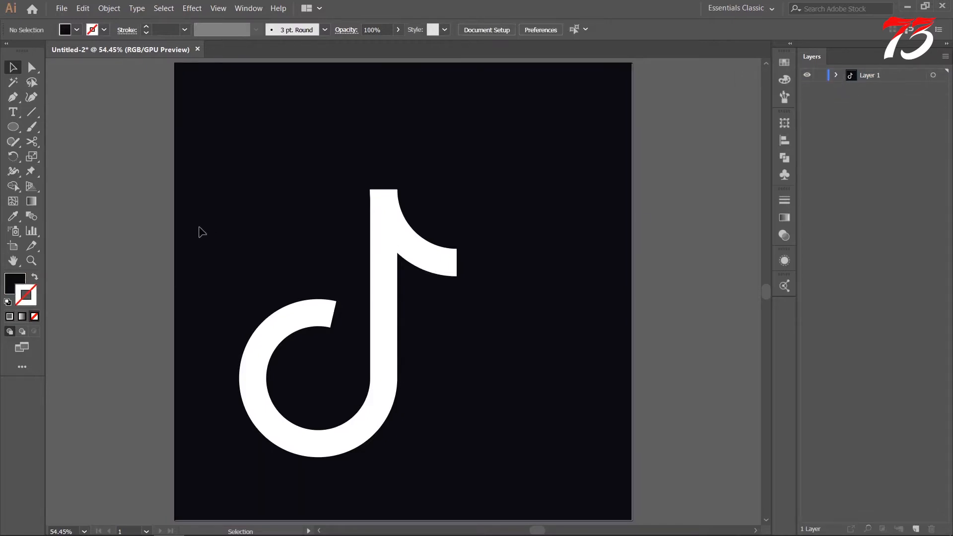
# Step: Convert the strokes of both note paths to outlines with Outline Stroke, and move the note to the centre of the artboard
pyautogui.moveTo(204, 225); pyautogui.dragTo(511, 455)
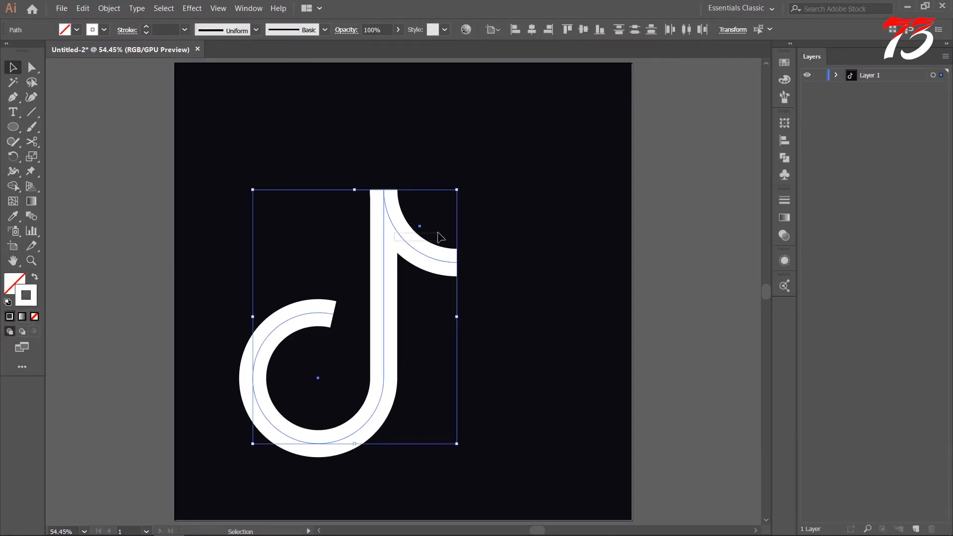
pyautogui.moveTo(394, 242)
pyautogui.mouseDown()
pyautogui.moveTo(405, 280)
pyautogui.moveTo(273, 385)
pyautogui.moveTo(235, 482)
pyautogui.mouseUp()
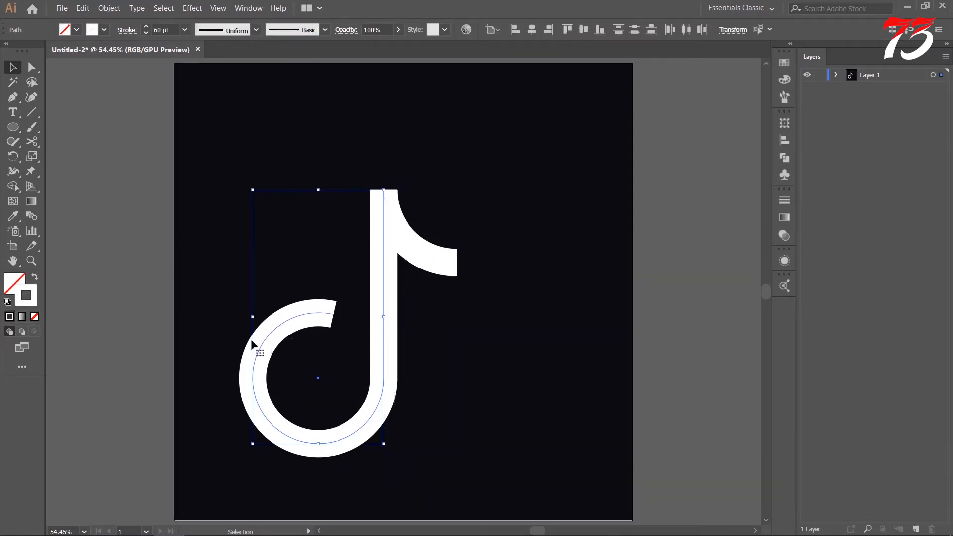
pyautogui.moveTo(213, 165); pyautogui.dragTo(522, 392)
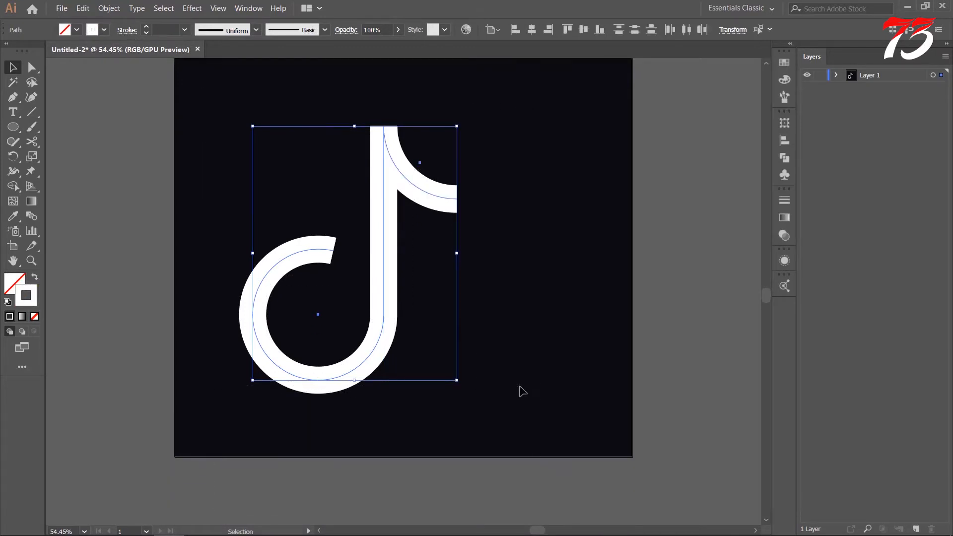
pyautogui.scroll(3, 487, 300)
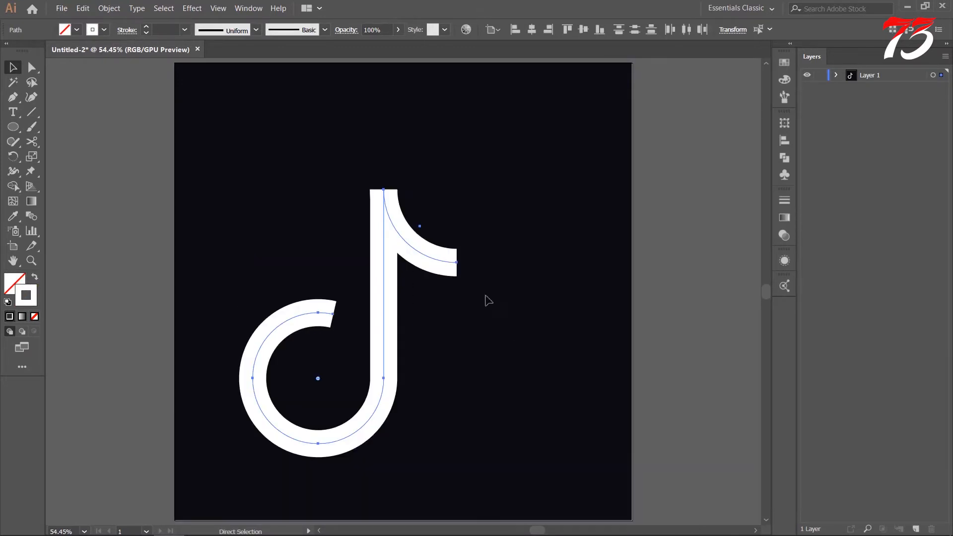
pyautogui.click(108, 8)
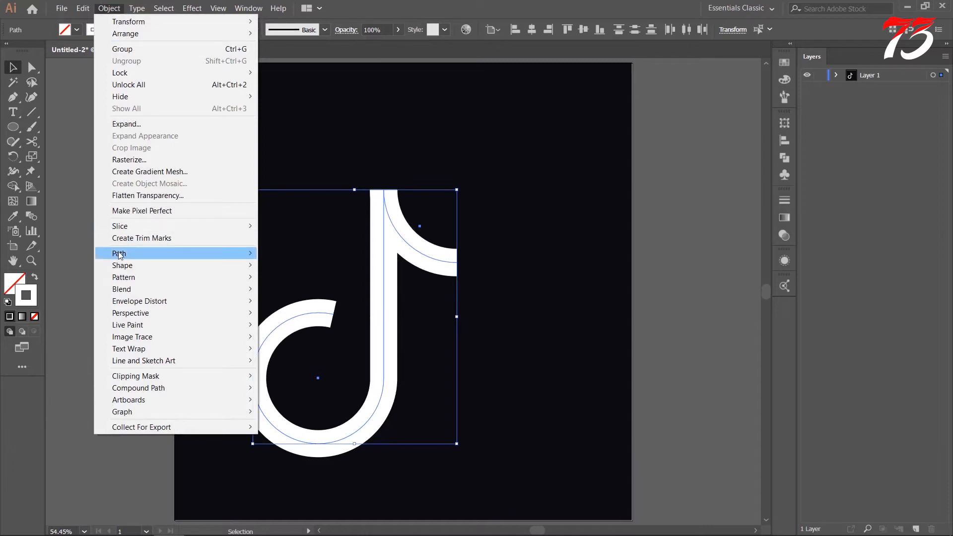
pyautogui.moveTo(127, 258)
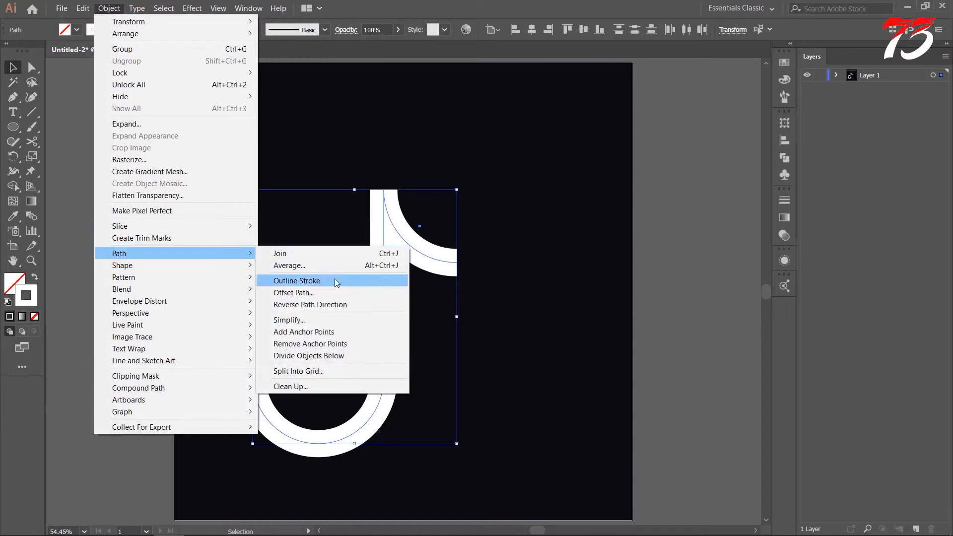
pyautogui.click(334, 281)
pyautogui.moveTo(382, 275); pyautogui.dragTo(437, 261)
pyautogui.click(540, 298)
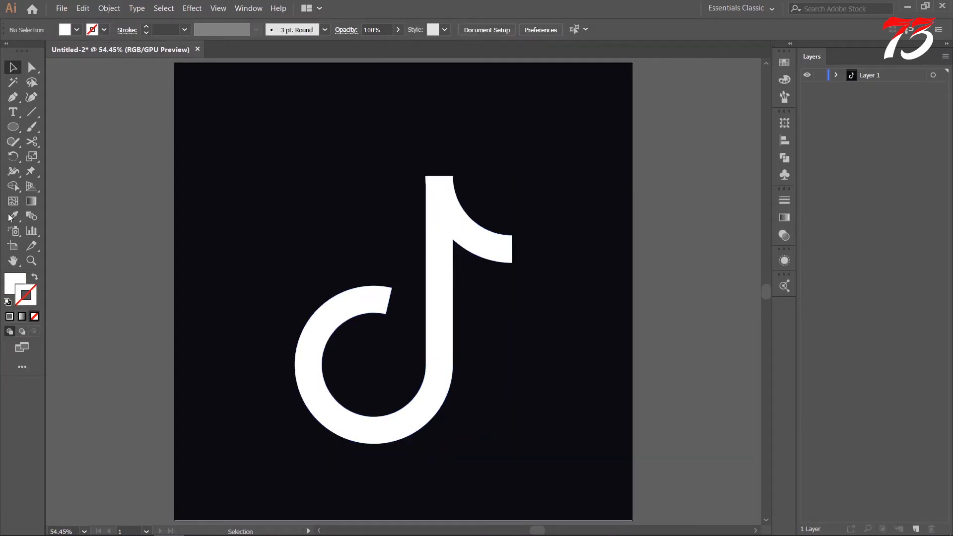
# Step: Draw a closed five-point Pen shape over the slanted end of the lower hook, with a vertical edge through its inner corner
pyautogui.click(13, 97)
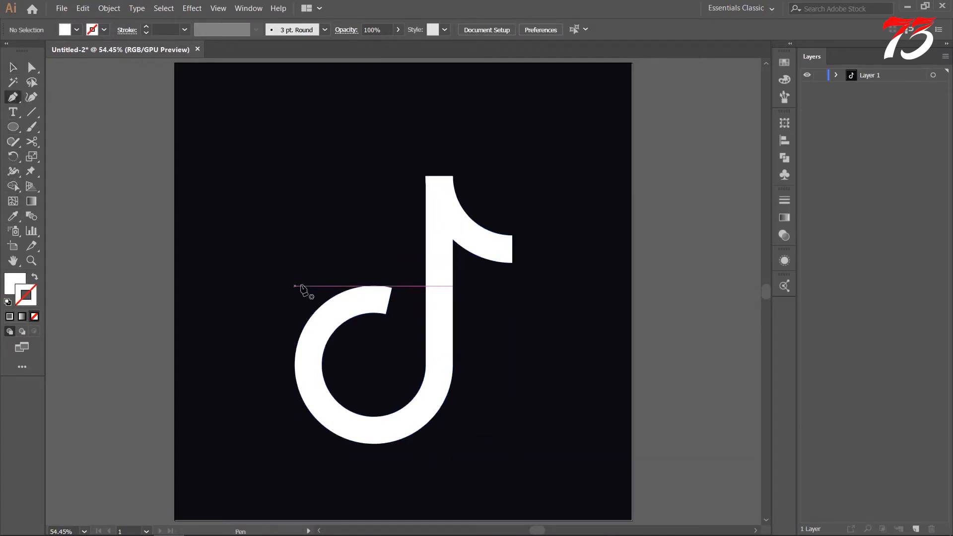
pyautogui.hotkey('ctrl', '+')
pyautogui.hotkey('ctrl', '+')
pyautogui.hotkey('ctrl', '+')
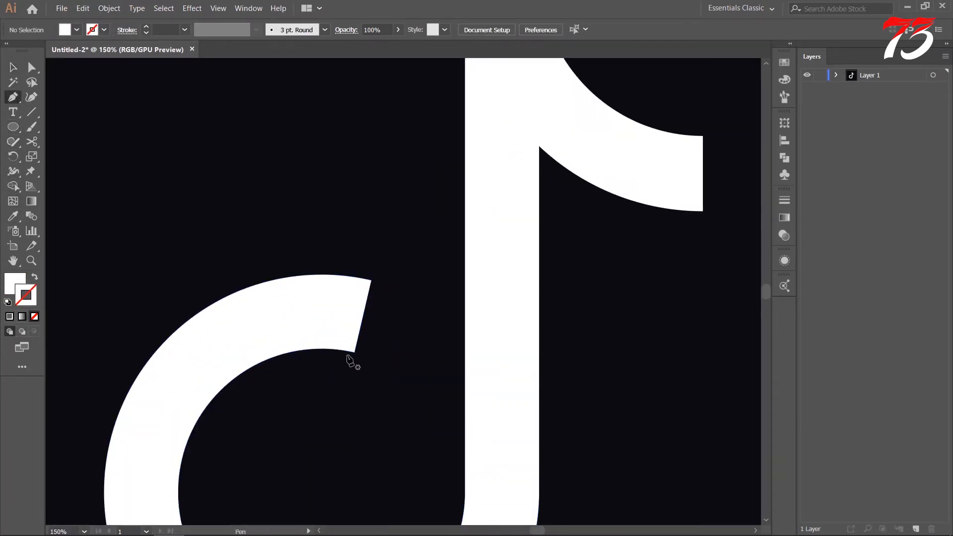
pyautogui.click(354, 352)
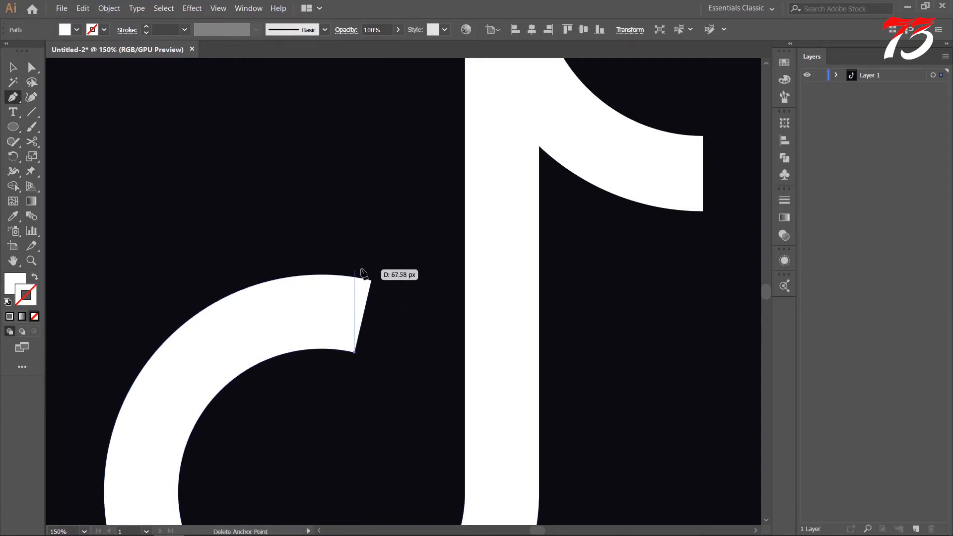
pyautogui.click(354, 256)
pyautogui.click(417, 259)
pyautogui.click(414, 348)
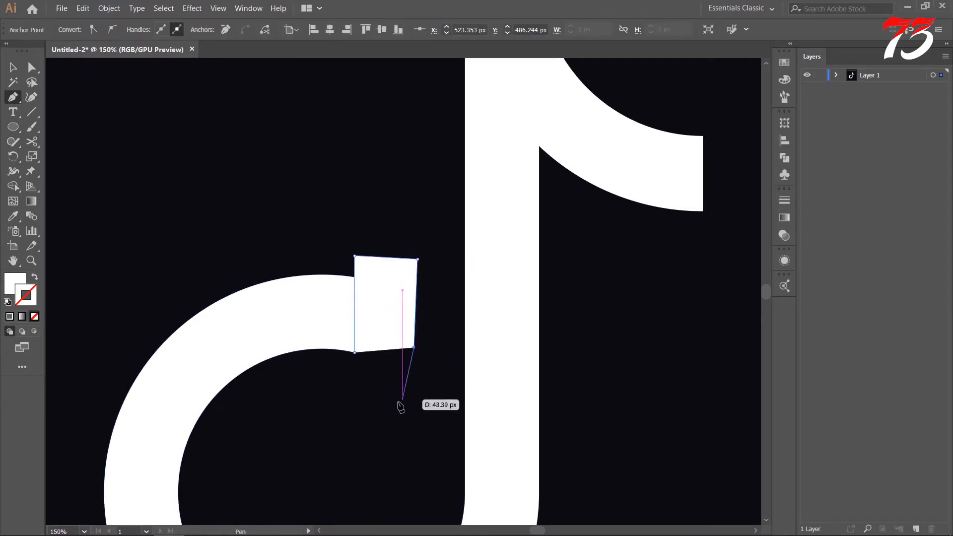
pyautogui.click(395, 406)
pyautogui.click(354, 352)
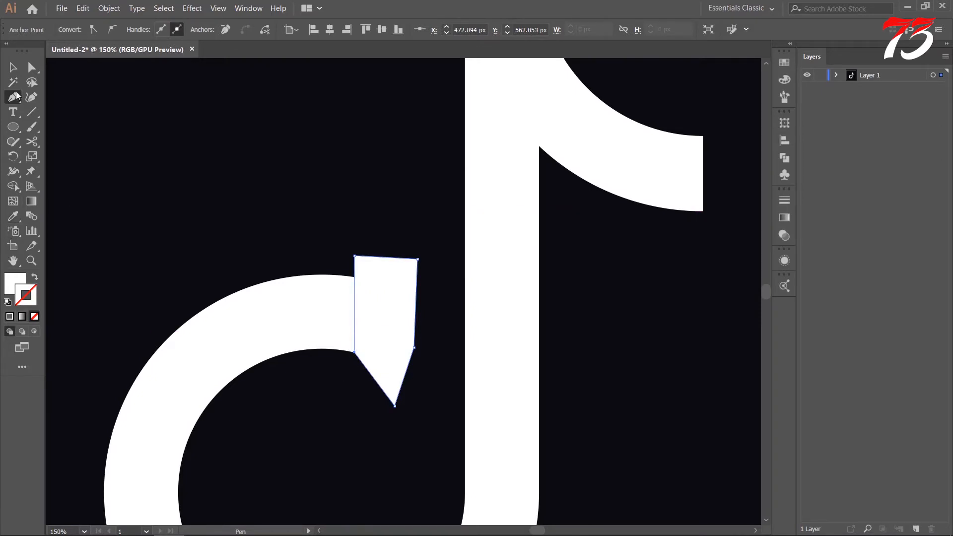
# Step: Remove the Pen shape and the slanted tip it overlaps with Shape Builder, leaving a vertical hook end, and deselect
pyautogui.click(13, 67)
pyautogui.moveTo(230, 187); pyautogui.dragTo(426, 389)
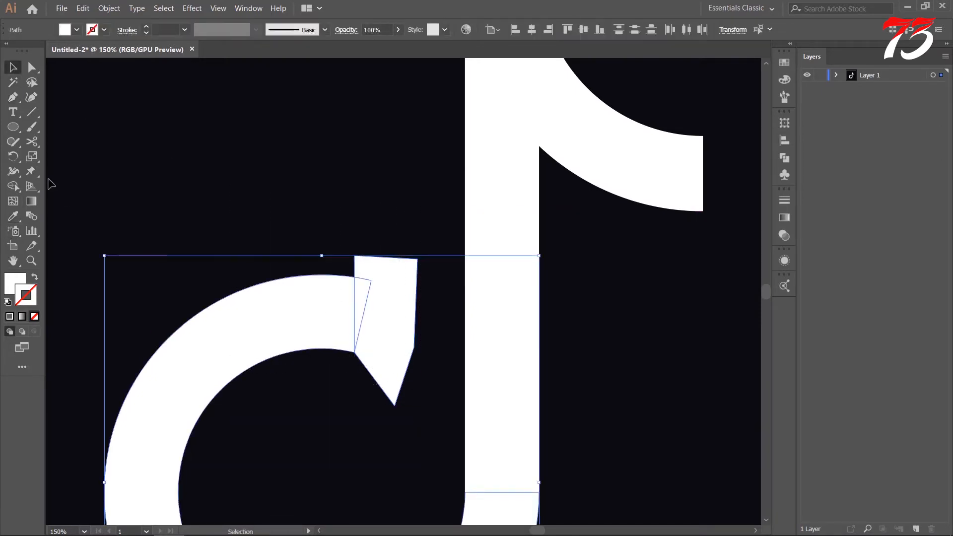
pyautogui.click(13, 186)
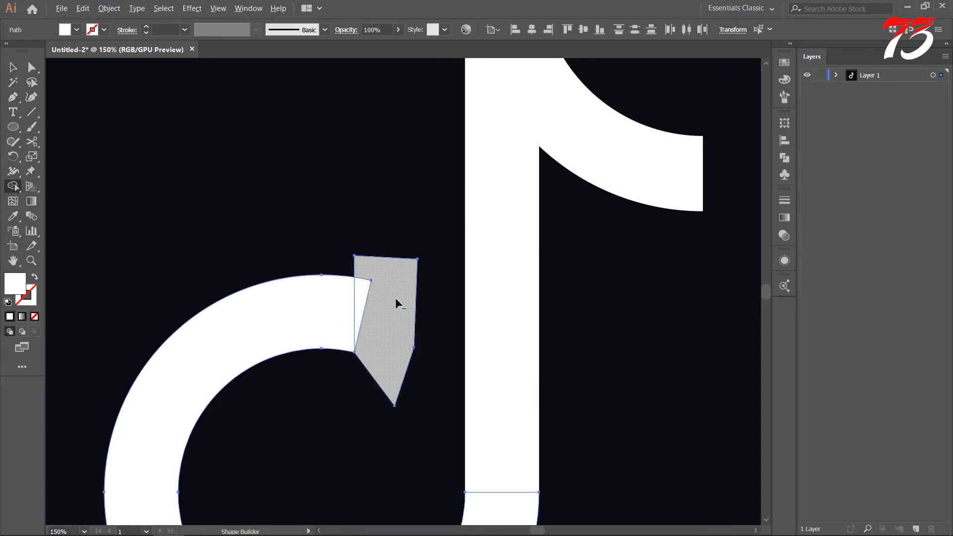
pyautogui.keyDown('alt'); pyautogui.click(363, 296); pyautogui.keyUp('alt')
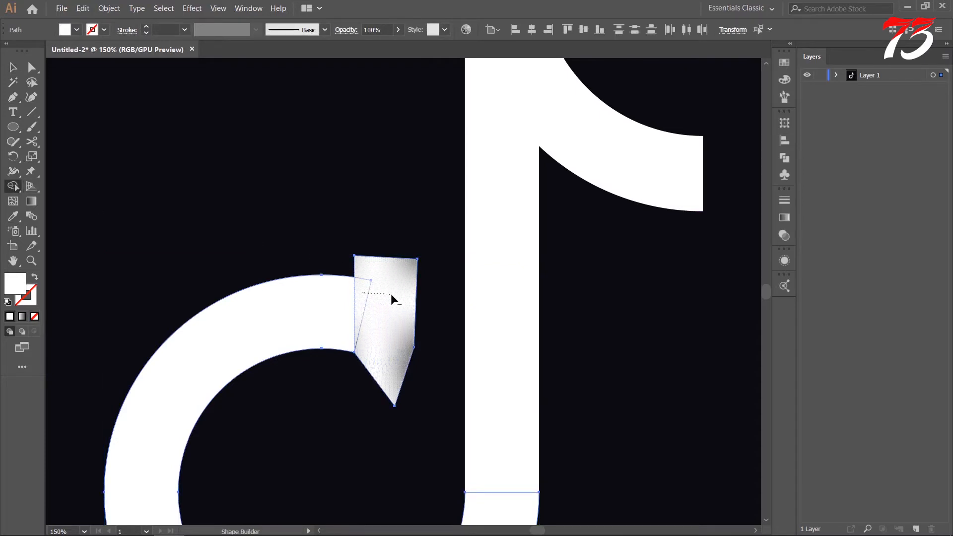
pyautogui.keyDown('alt'); pyautogui.click(392, 299); pyautogui.keyUp('alt')
pyautogui.click(13, 67)
pyautogui.hotkey('ctrl', '-')
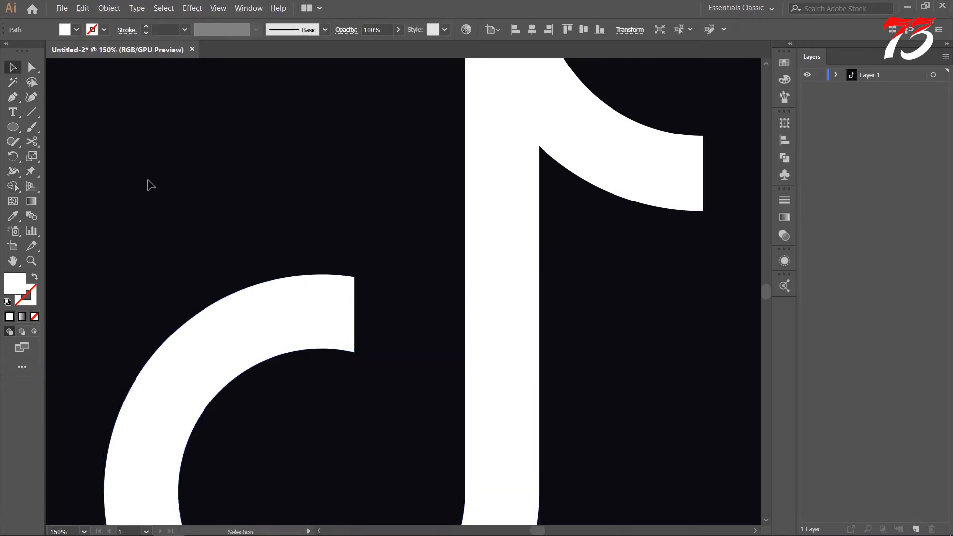
pyautogui.click(149, 185)
pyautogui.hotkey('ctrl', '0')
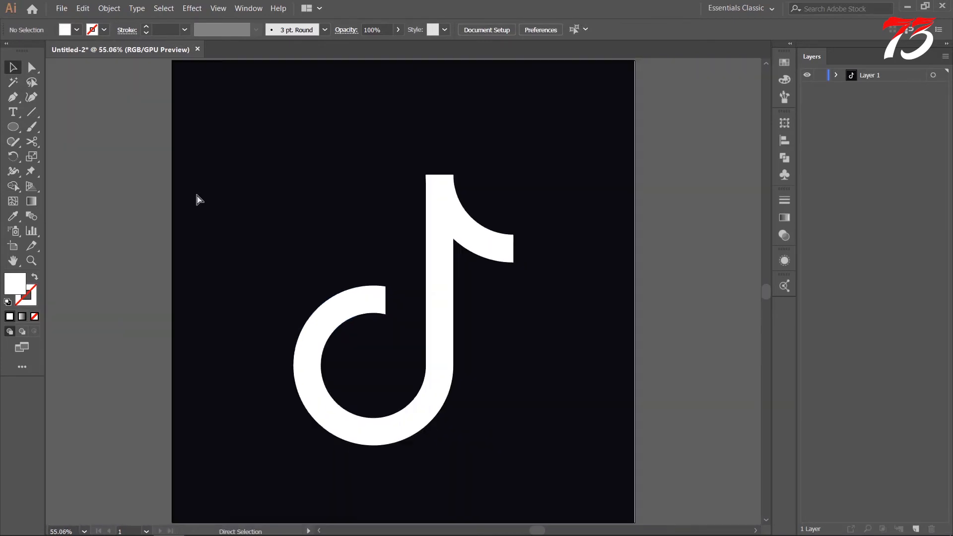
# Step: Merge the hook, the vertical stem and the upper arc into one shape with Shape Builder, and deselect it
pyautogui.moveTo(241, 213); pyautogui.dragTo(575, 406)
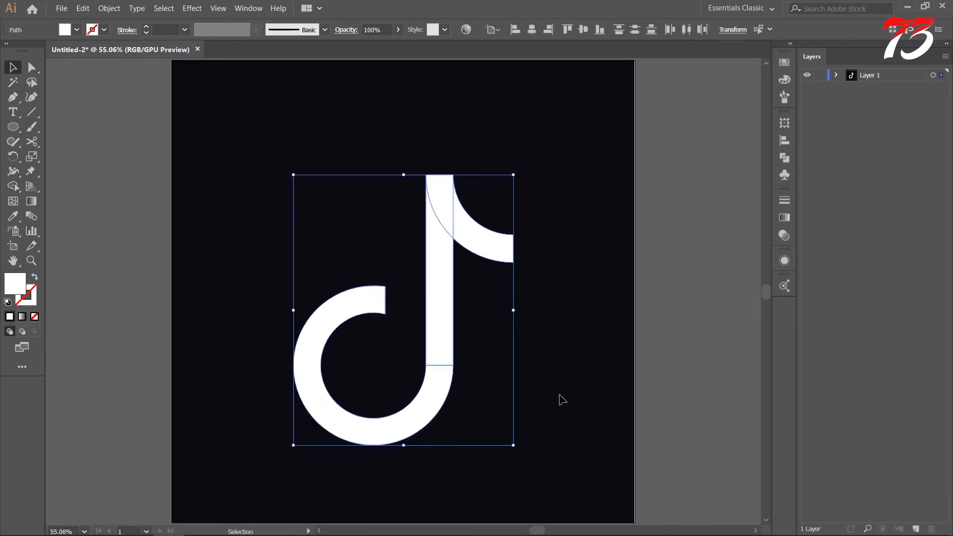
pyautogui.click(13, 186)
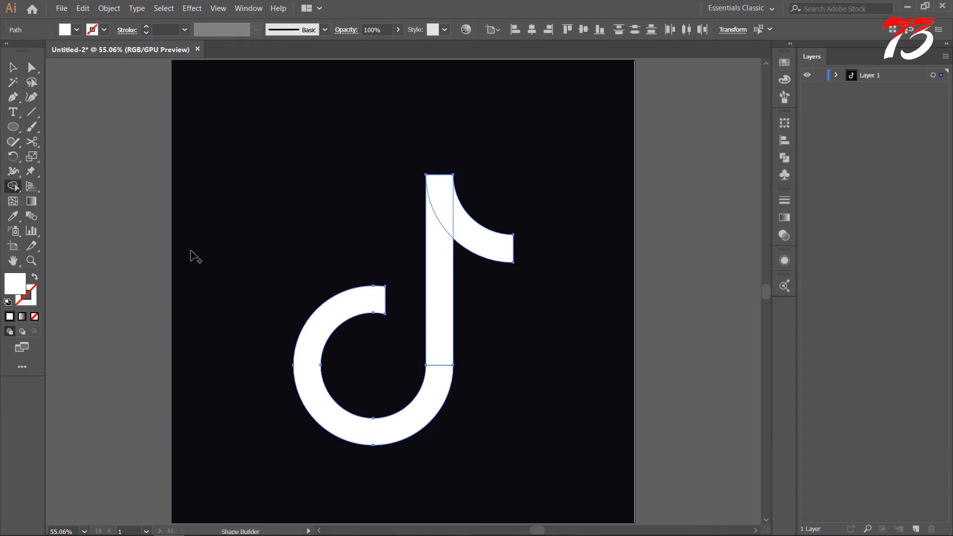
pyautogui.moveTo(435, 385); pyautogui.dragTo(440, 330)
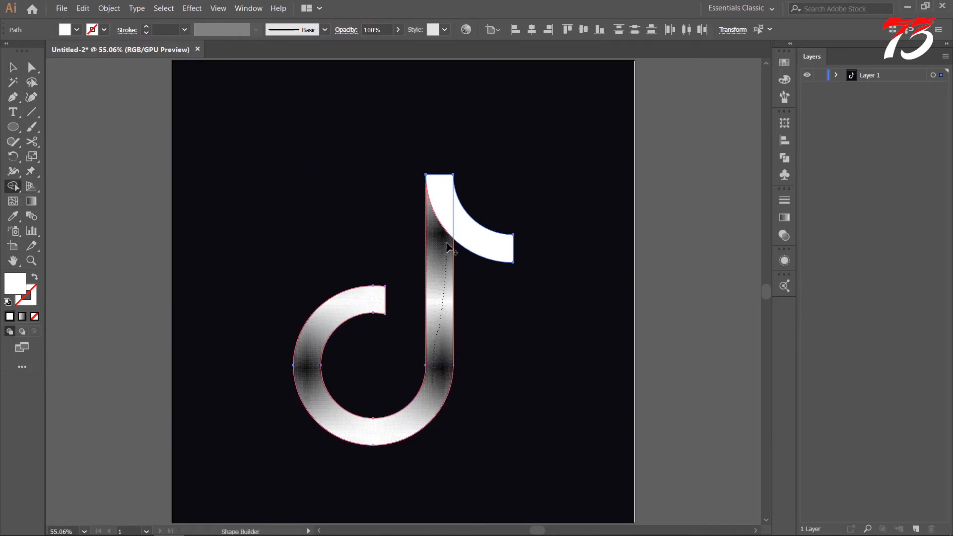
pyautogui.moveTo(447, 243)
pyautogui.mouseDown()
pyautogui.moveTo(452, 223)
pyautogui.moveTo(464, 228)
pyautogui.mouseUp()
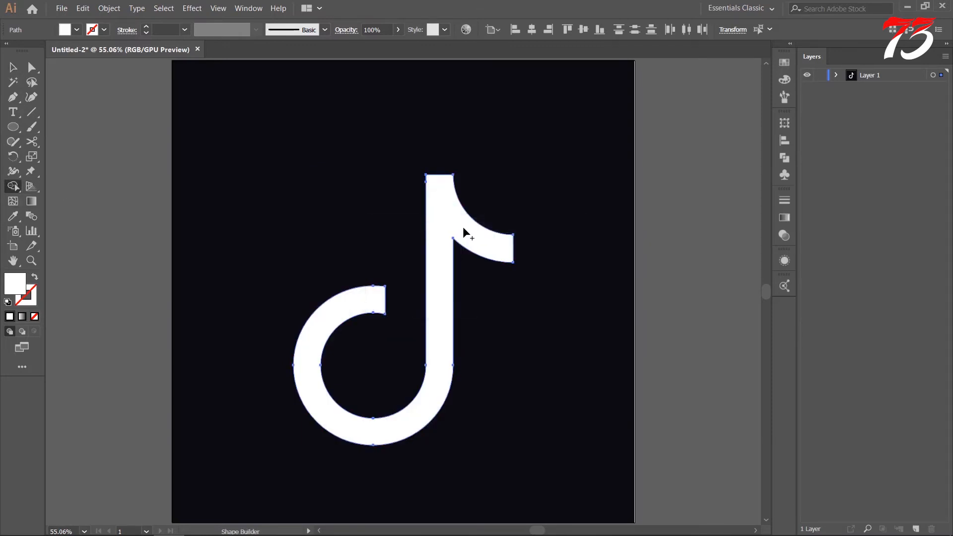
pyautogui.click(13, 67)
pyautogui.click(112, 202)
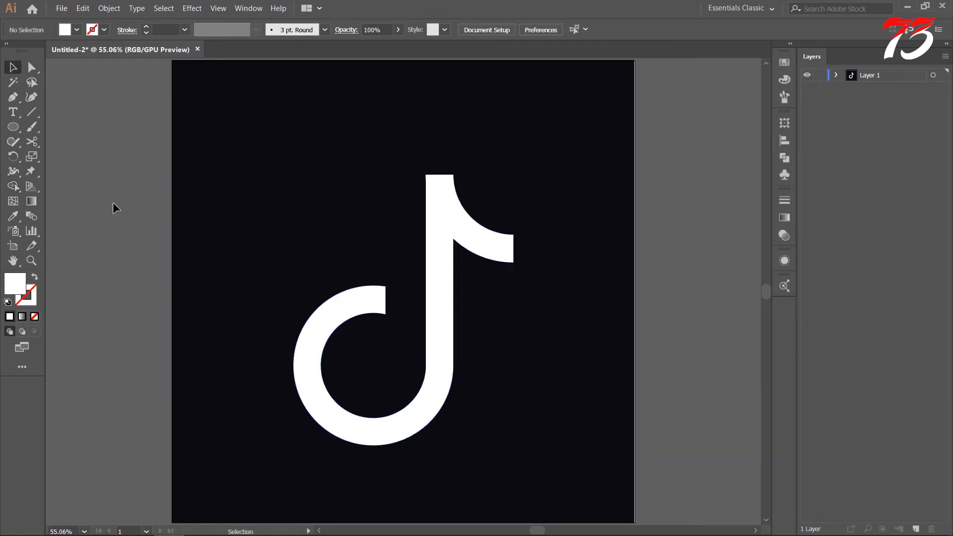
# Step: Fill the merged note with pure red (FF0000) and deselect it
pyautogui.click(440, 277)
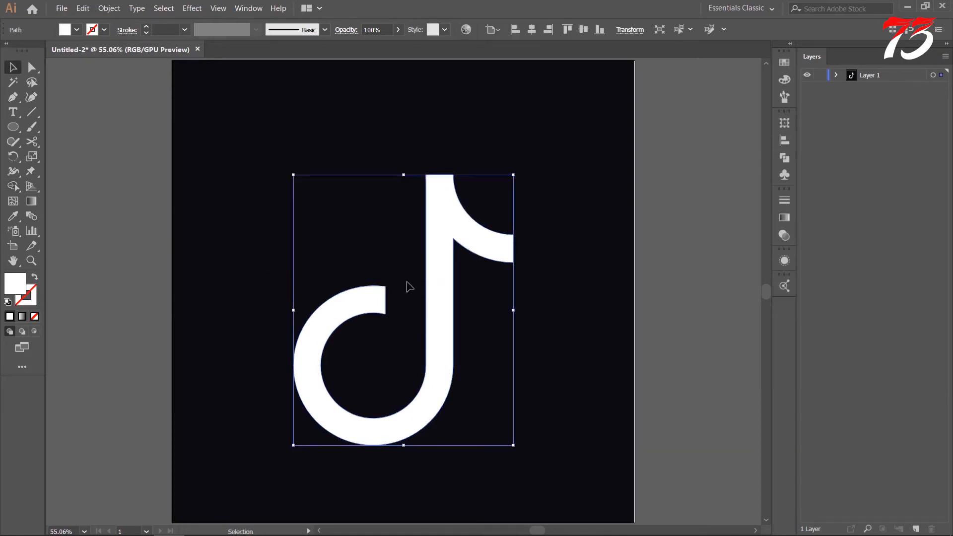
pyautogui.doubleClick(12, 288)
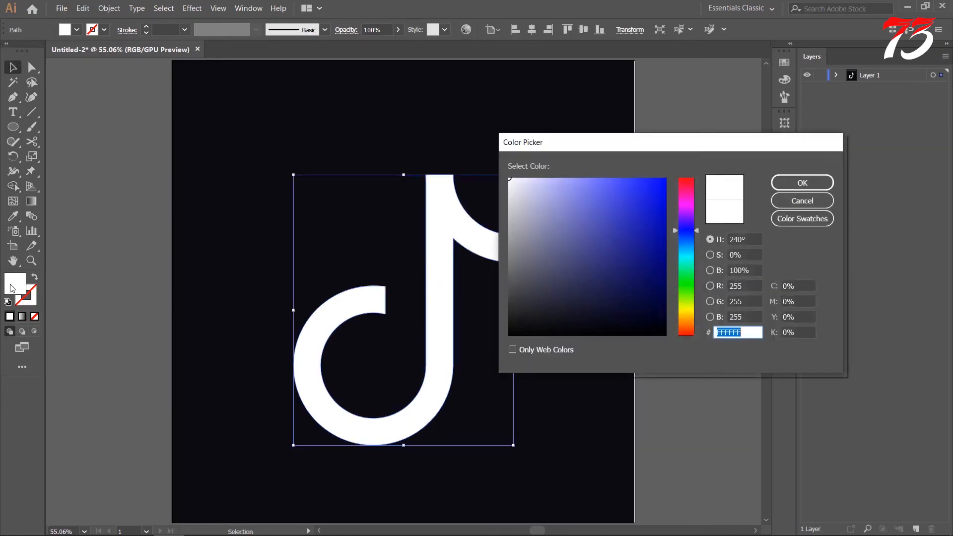
pyautogui.moveTo(697, 230); pyautogui.dragTo(693, 183)
pyautogui.click(664, 179)
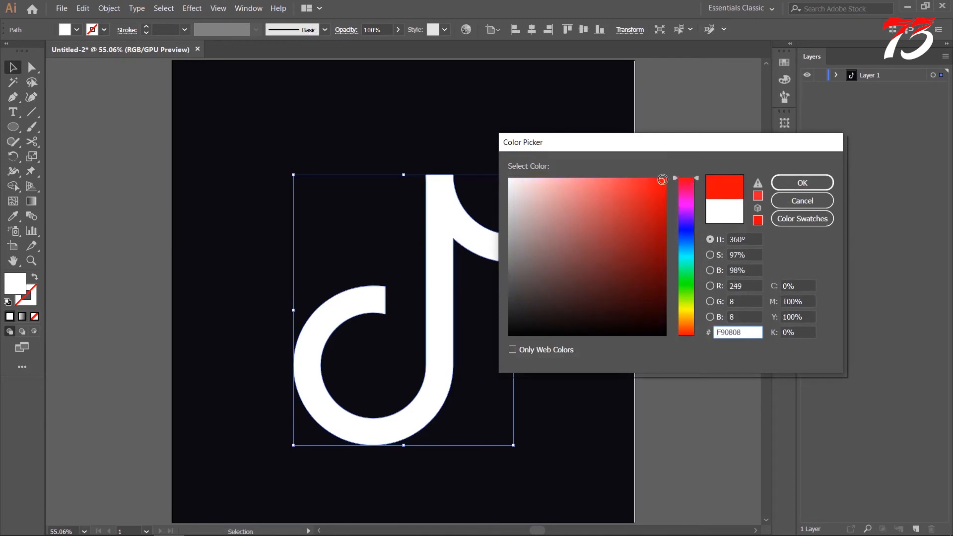
pyautogui.click(801, 184)
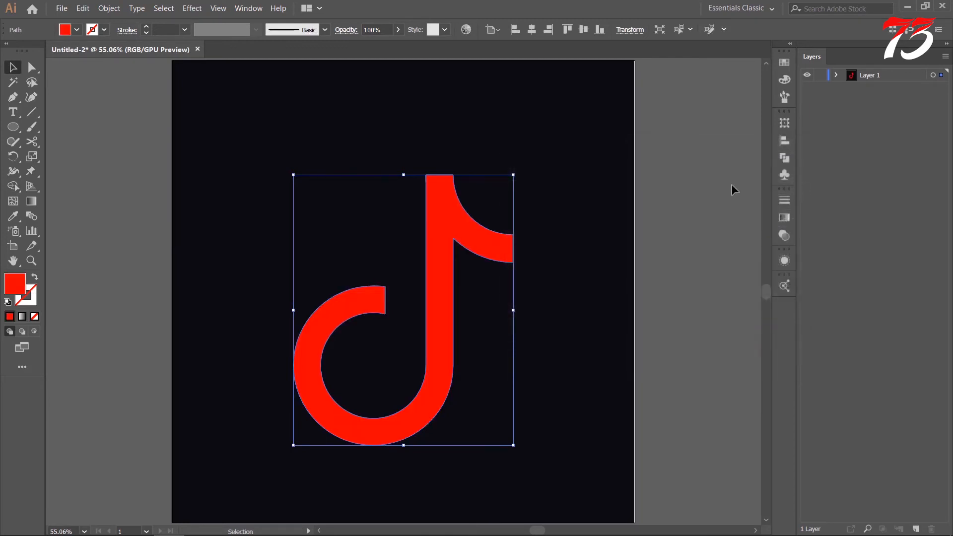
pyautogui.click(605, 221)
# Step: Duplicate the red note with a small offset up and to the left of the original
pyautogui.click(444, 259)
pyautogui.moveTo(442, 255); pyautogui.dragTo(430, 249)
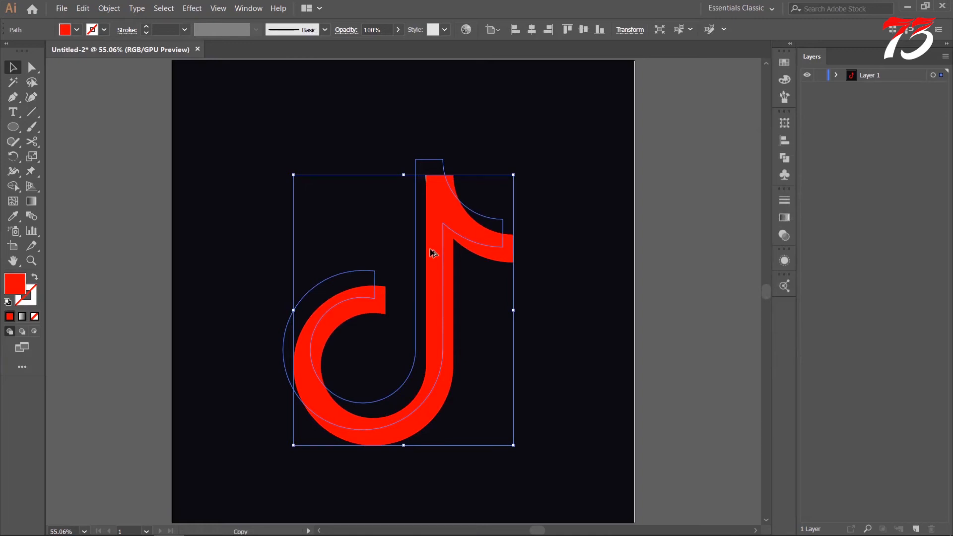
pyautogui.moveTo(430, 249); pyautogui.dragTo(431, 251)
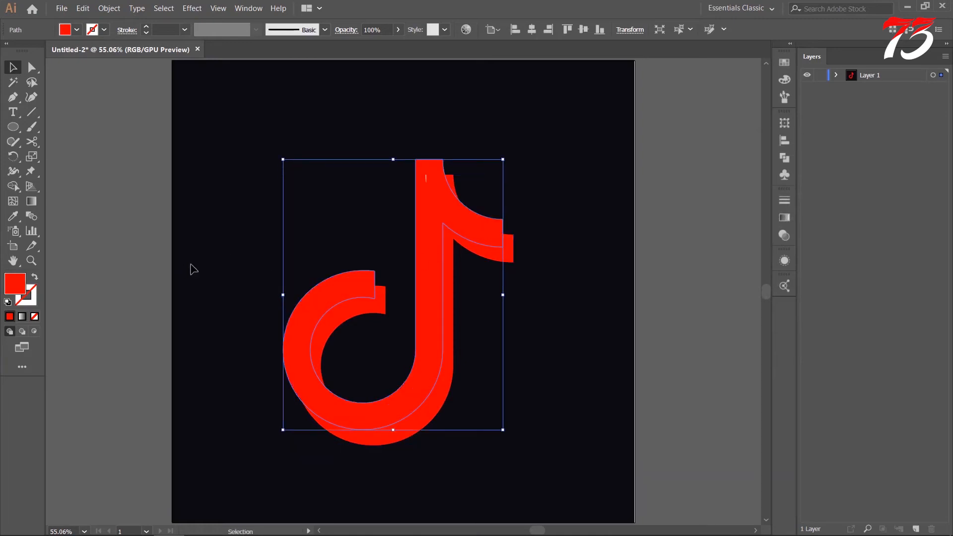
# Step: Fill the offset copy of the note with bright cyan (00FFFF)
pyautogui.doubleClick(15, 284)
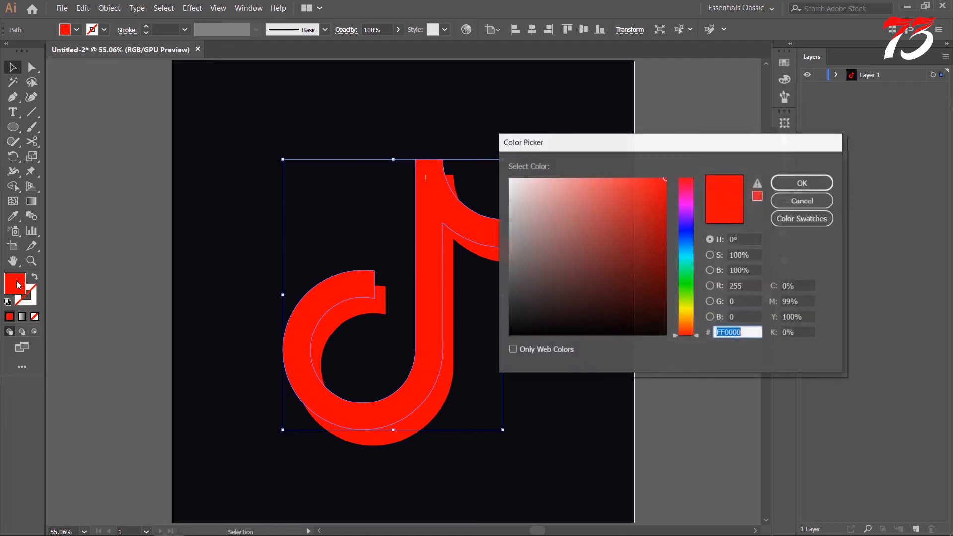
pyautogui.click(683, 256)
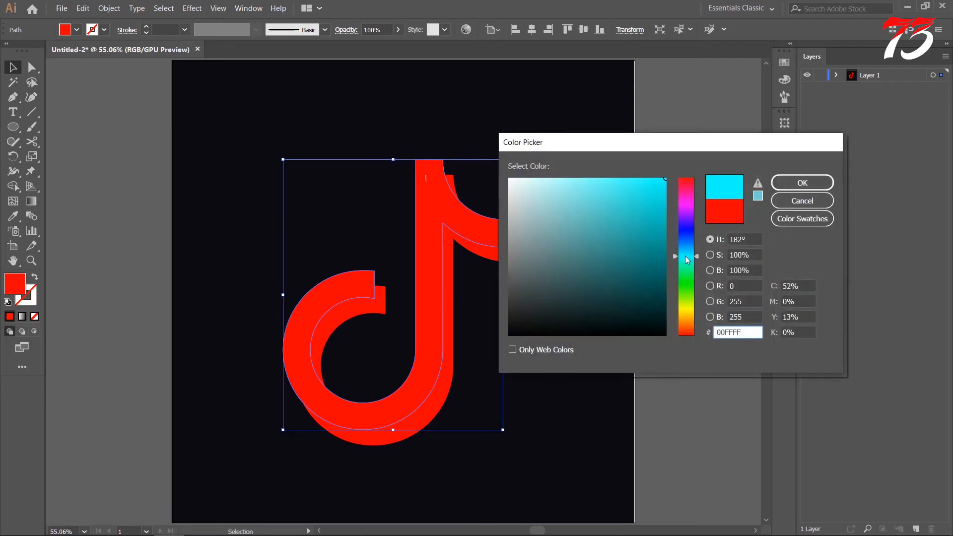
pyautogui.click(804, 181)
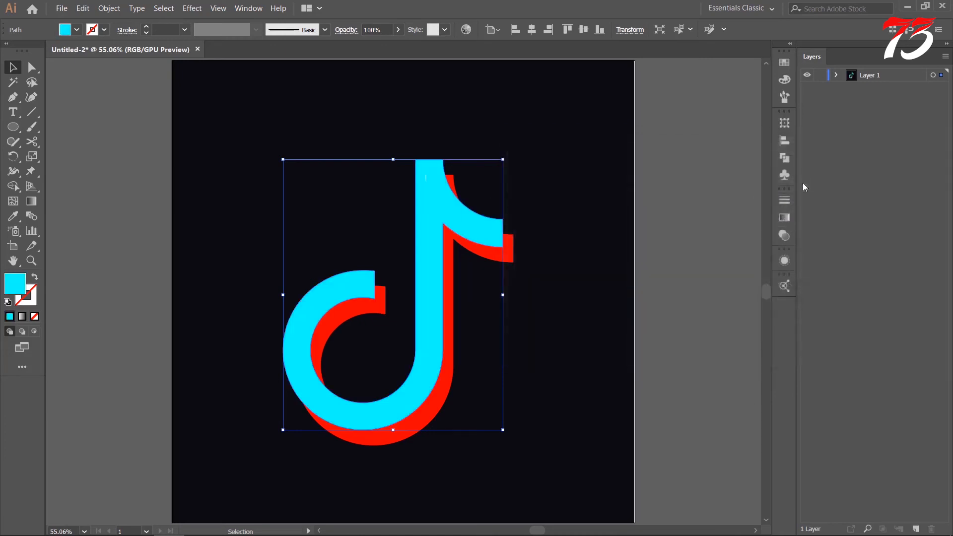
# Step: Change the cyan copy's transparency blend mode so that its overlap with the red note turns white
pyautogui.click(247, 9)
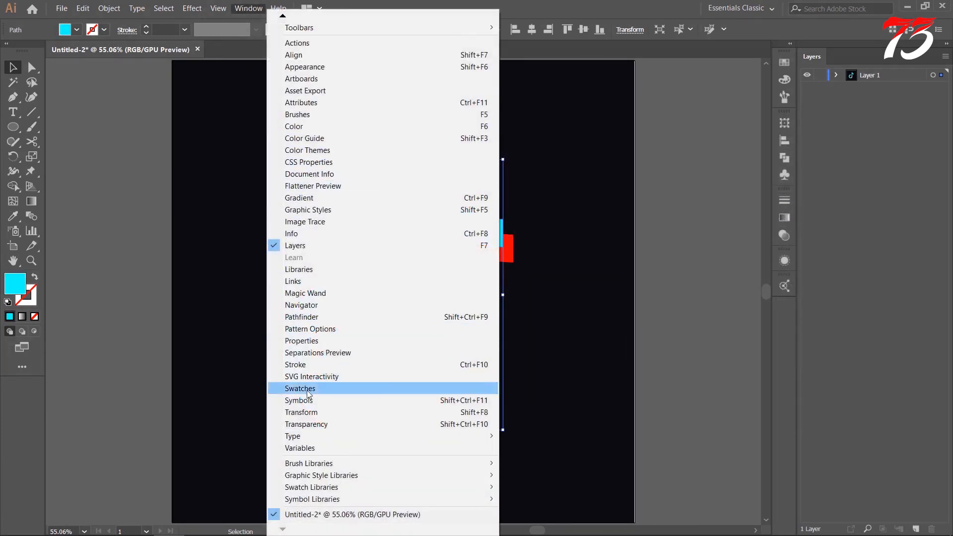
pyautogui.moveTo(320, 458)
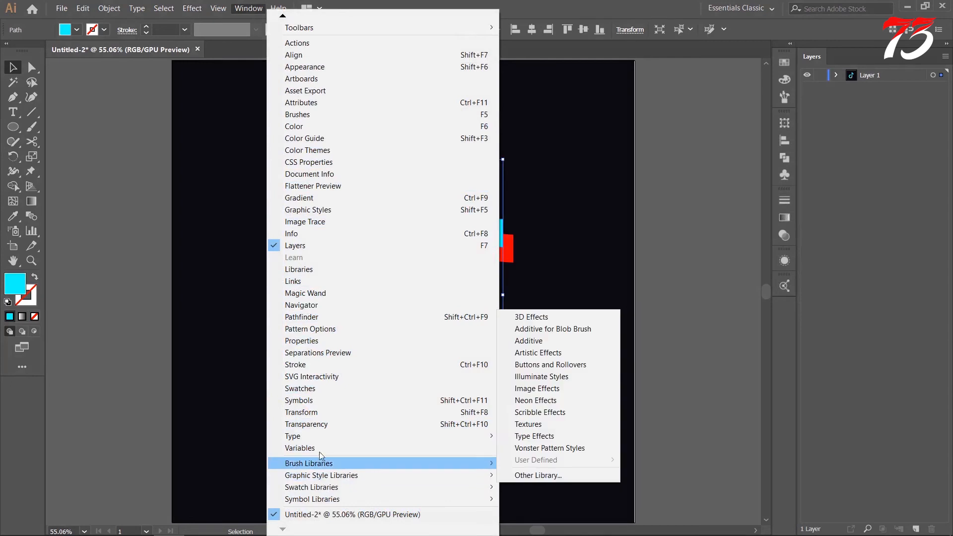
pyautogui.click(317, 424)
pyautogui.click(669, 214)
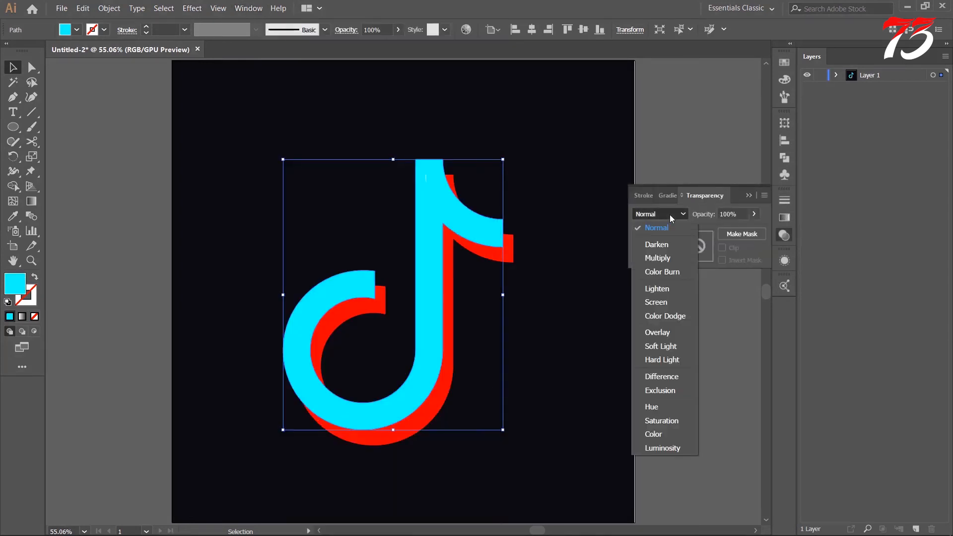
pyautogui.press('Escape')
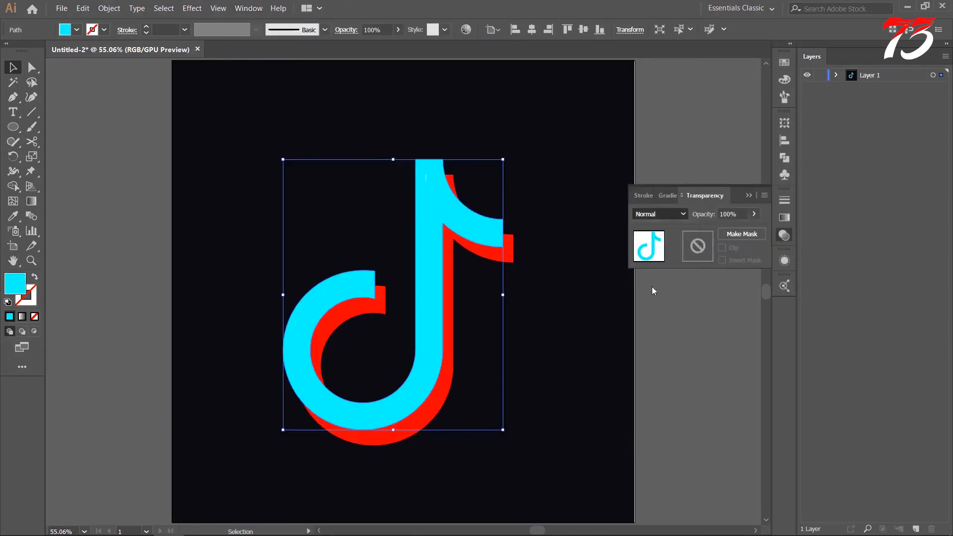
pyautogui.click(749, 195)
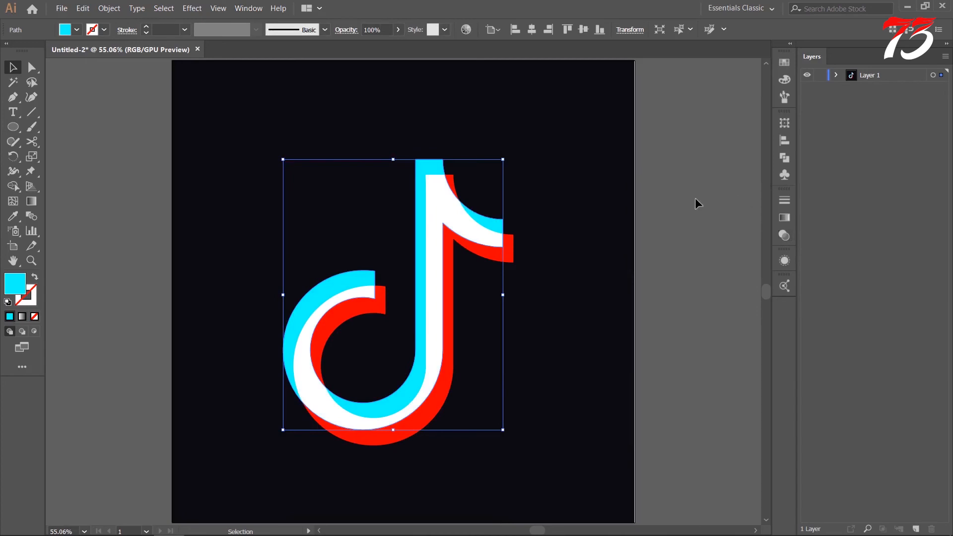
# Step: Nudge the cyan copy slightly down to even out its offset from the red note, and deselect it
pyautogui.click(668, 213)
pyautogui.click(417, 177)
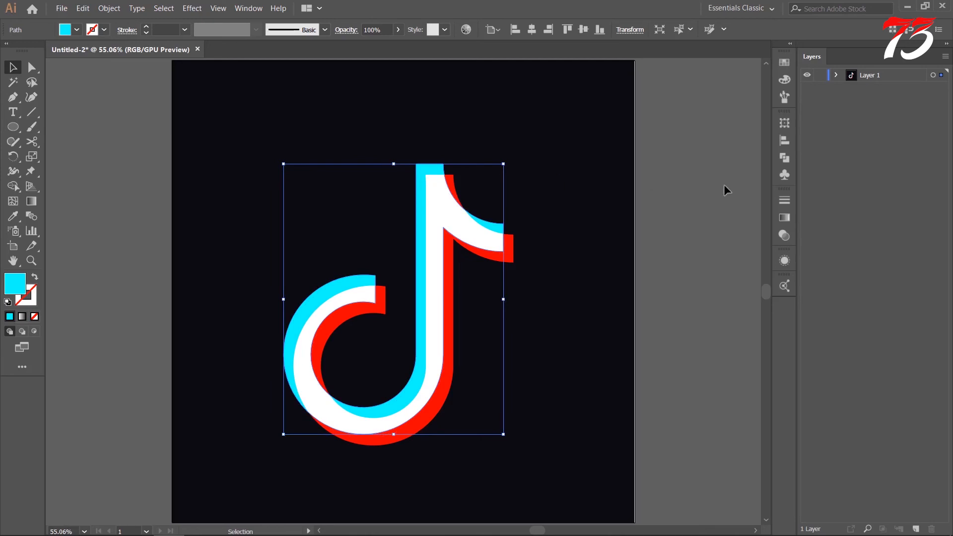
pyautogui.click(742, 185)
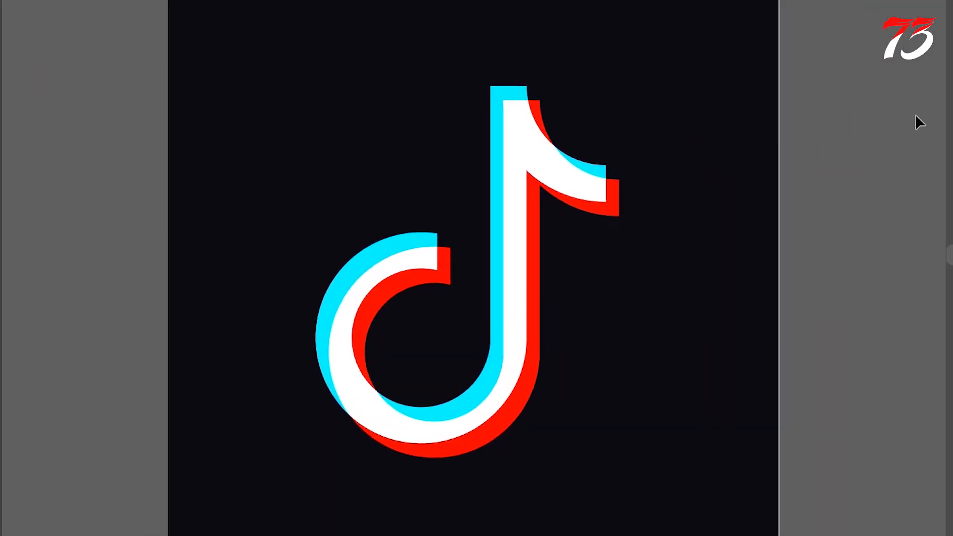